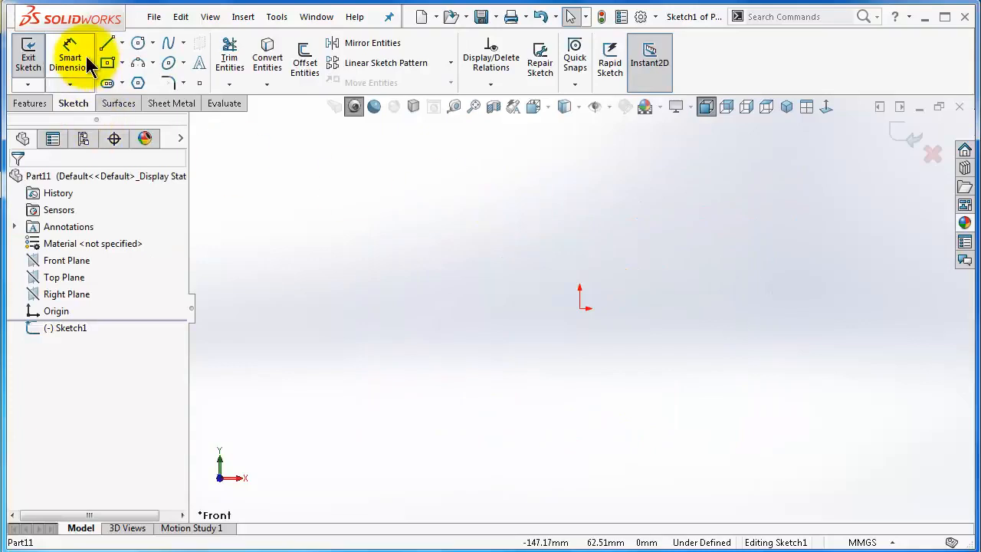
Sketch an open U-profile with a horizontal base about 165 mm long through the origin and vertical sides about 36 mm and 40 mm high
click(107, 44)
click(384, 217)
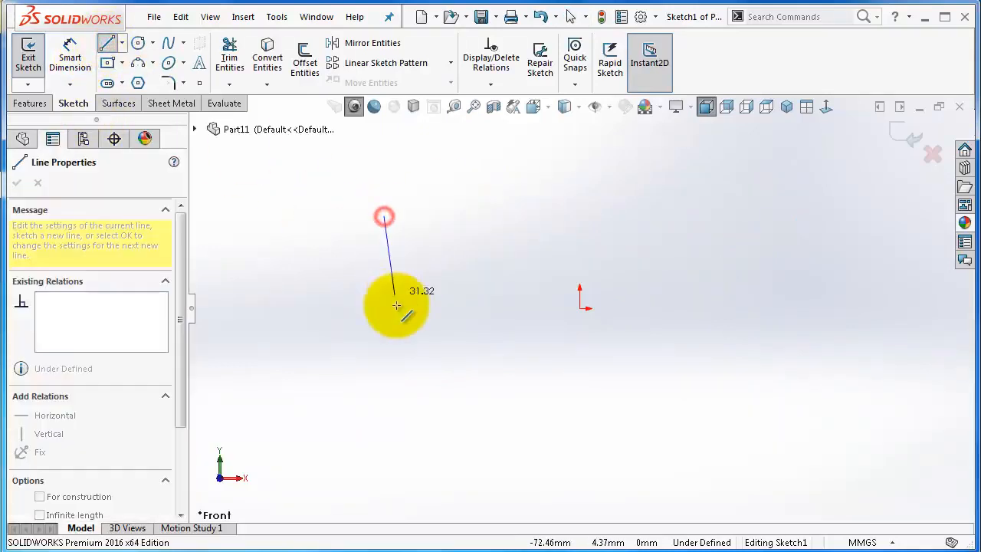
click(384, 309)
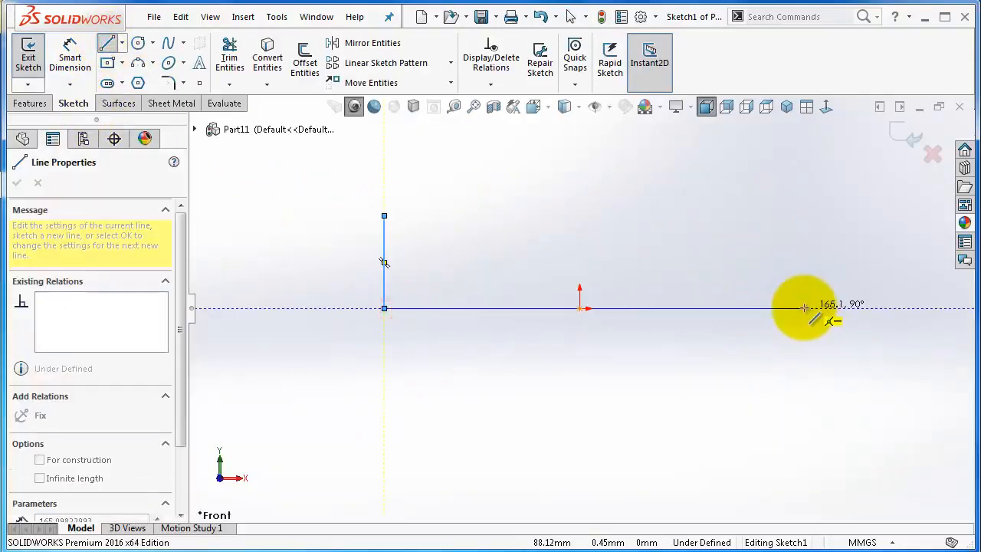
click(804, 308)
click(804, 206)
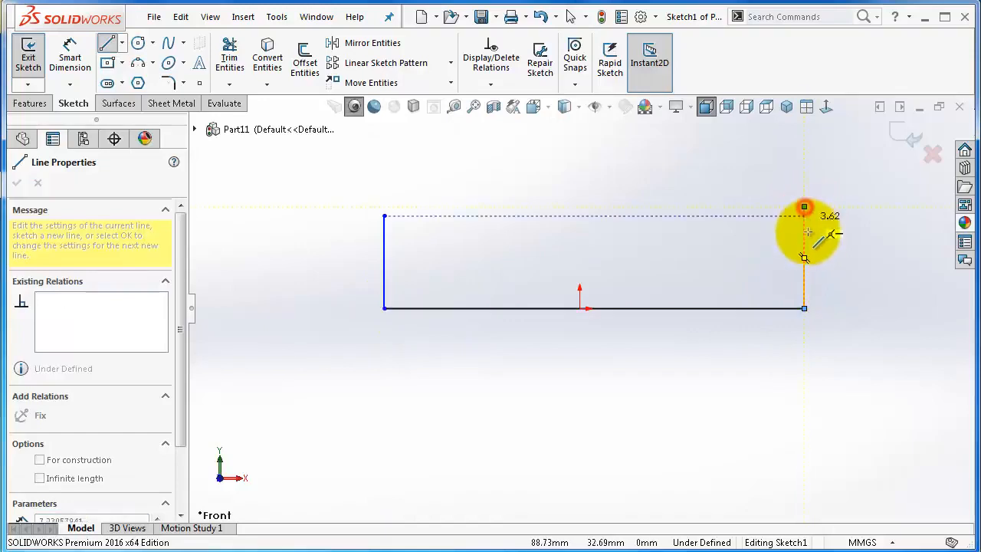
key(Escape)
Add a midpoint relation between the horizontal base line and the origin
click(742, 309)
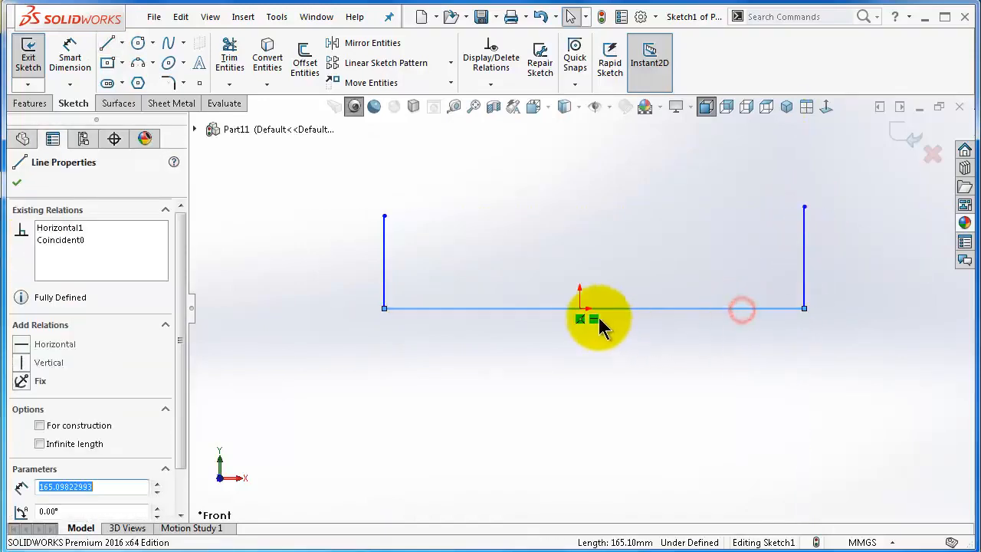
click(582, 308)
click(616, 370)
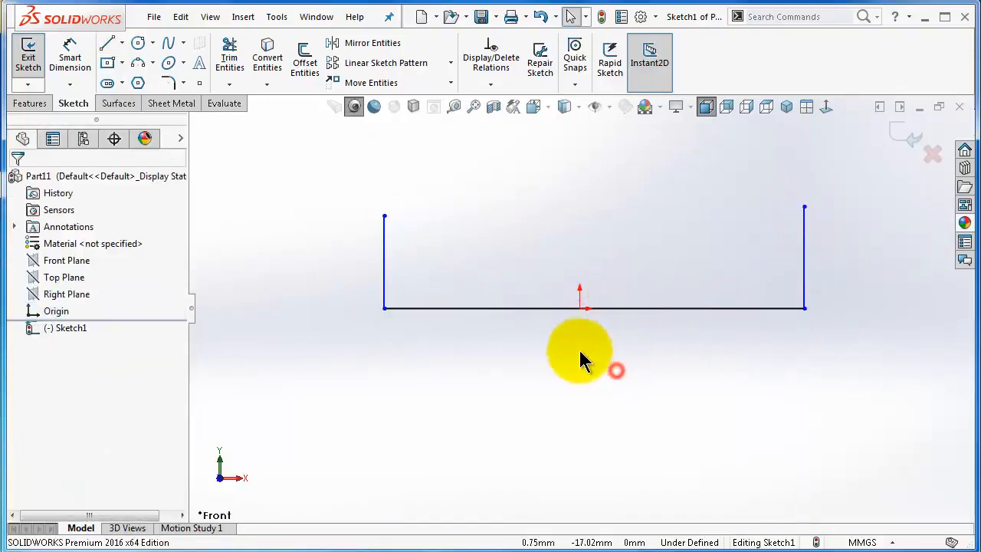
click(526, 311)
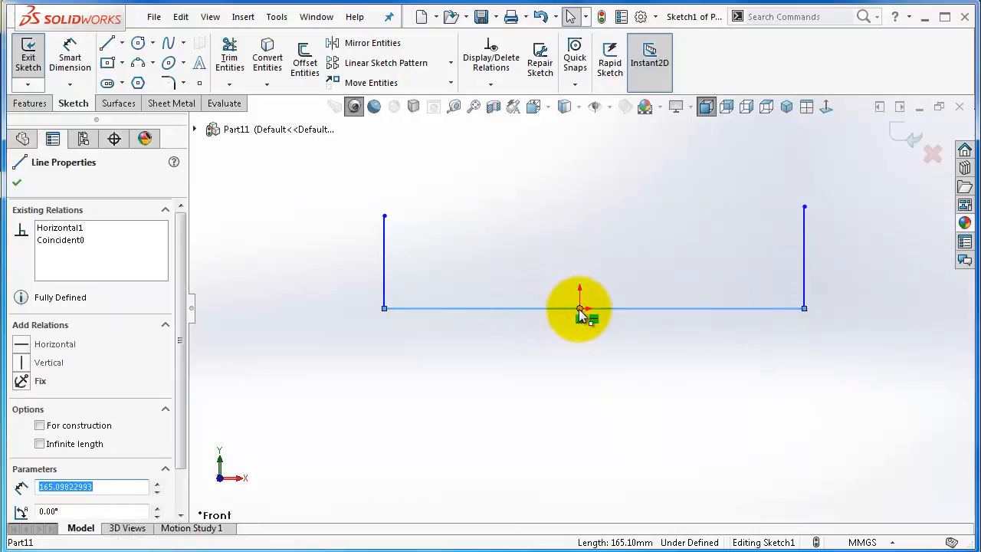
ctrl+click(580, 309)
click(628, 258)
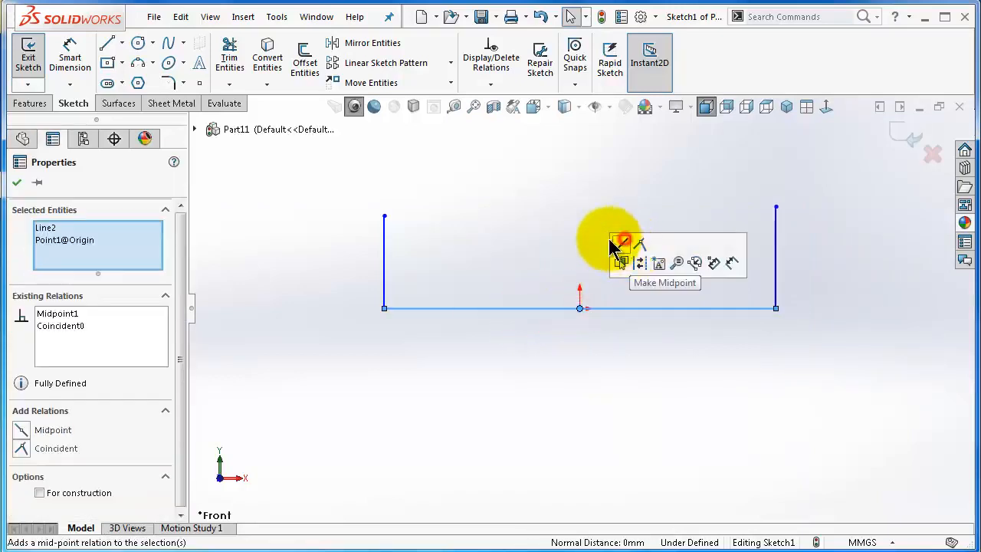
click(523, 235)
Make the two vertical side lines of the profile equal in length
click(385, 244)
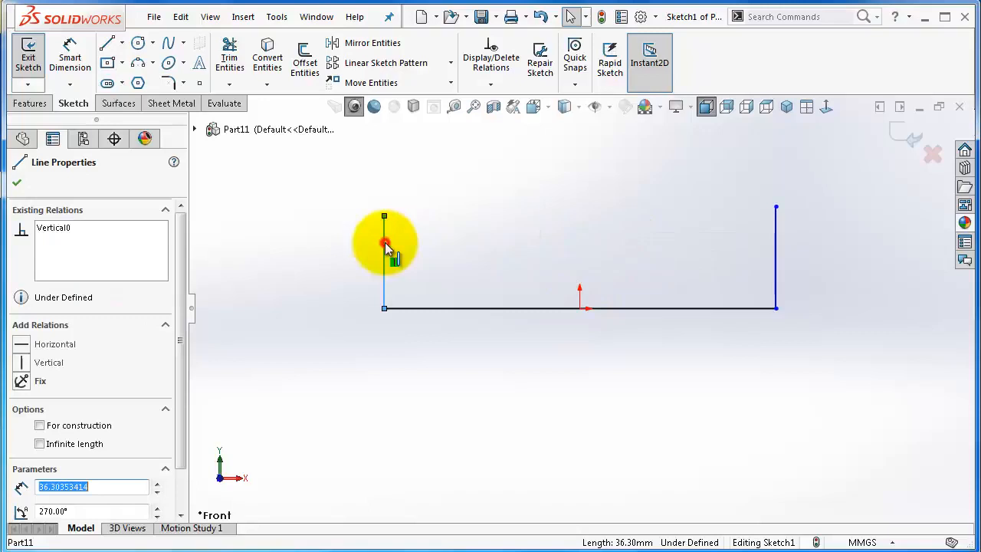
ctrl+click(775, 247)
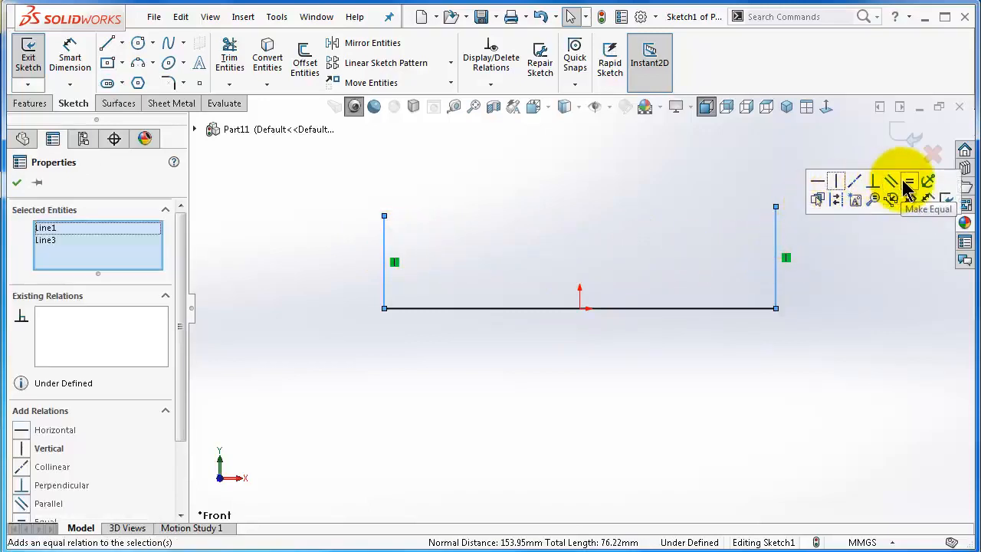
click(652, 394)
Dimension the horizontal base line with Smart Dimension and set its length to 100 mm
right_drag(652, 427, 660, 337)
click(667, 310)
click(665, 381)
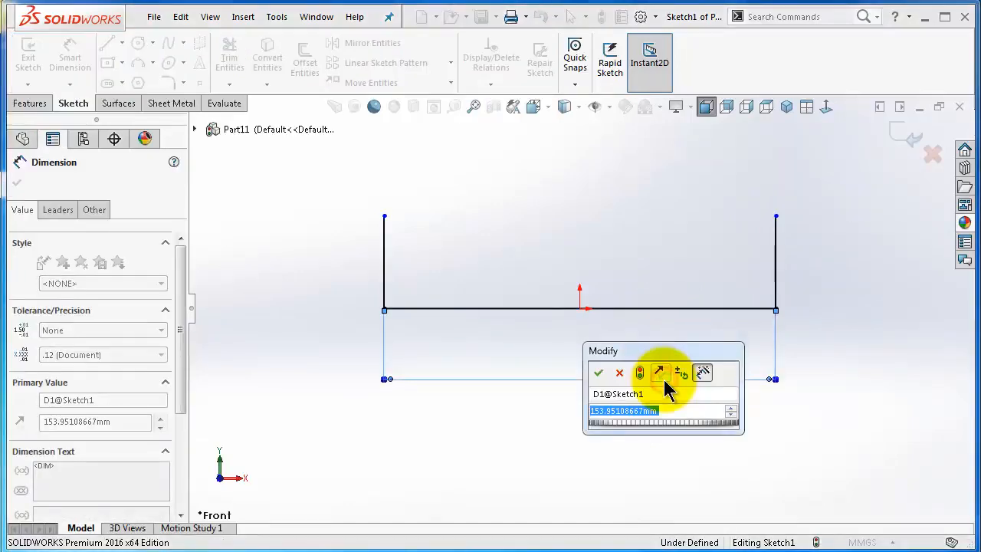
text(100)
key(Return)
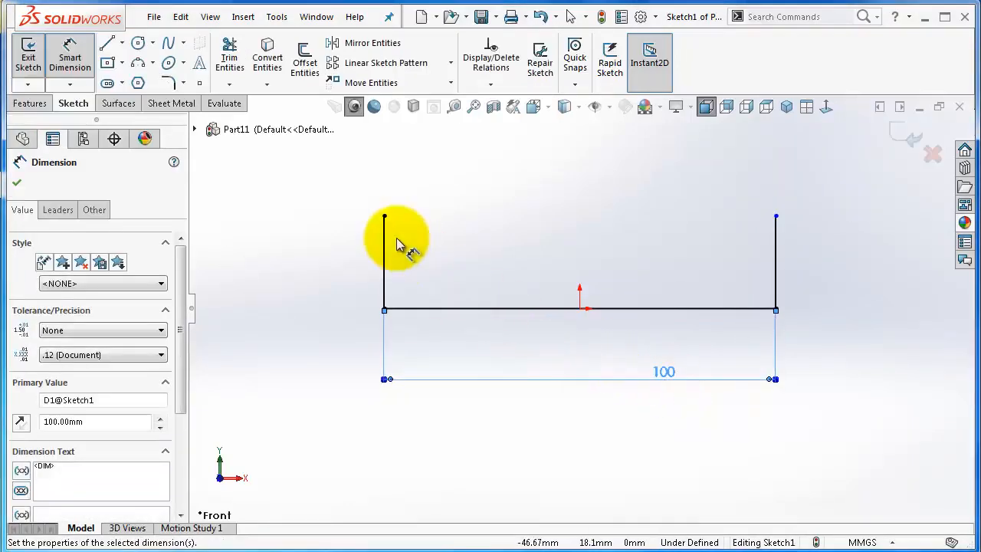
Dimension the left vertical line of the profile and set its height to 25 mm
click(385, 244)
click(340, 245)
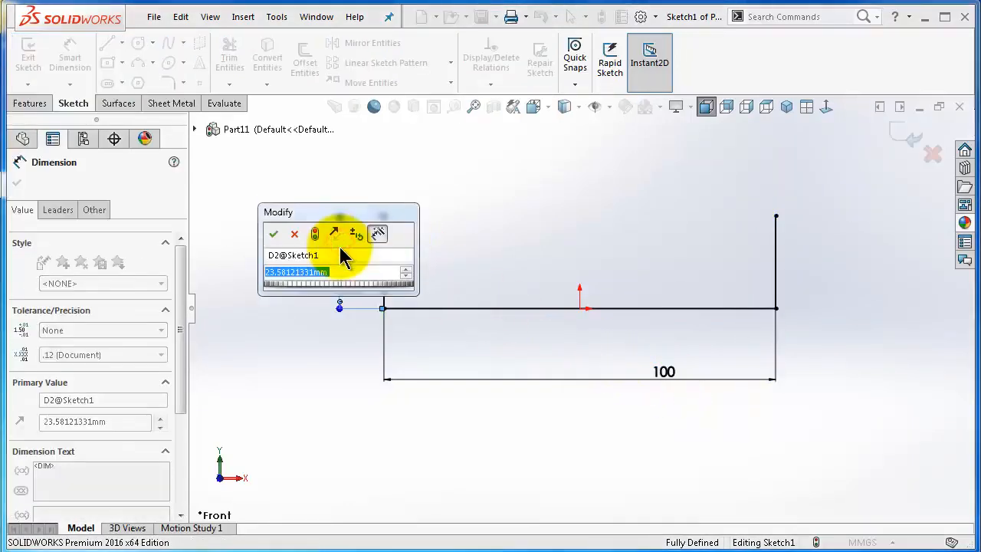
text(25)
key(Return)
click(289, 243)
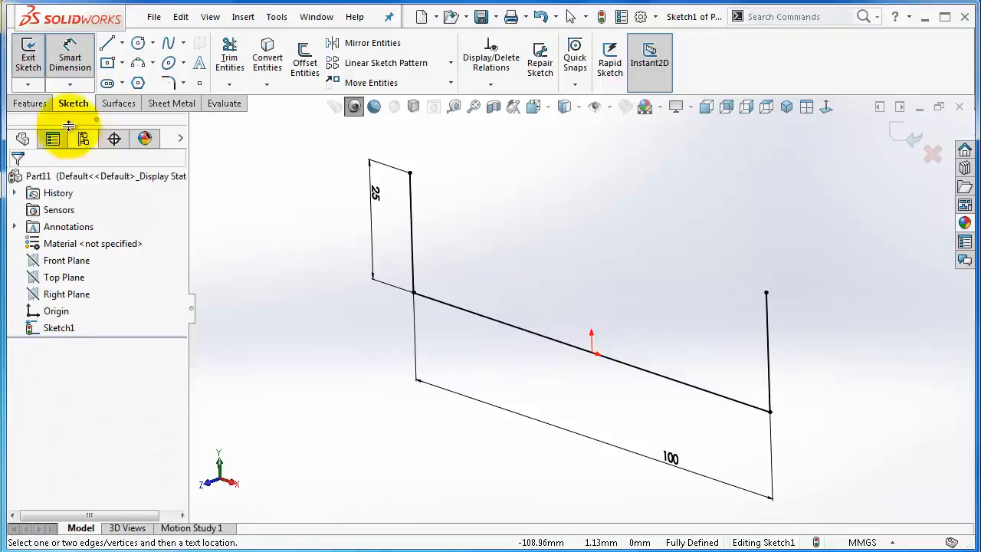
Create a Base Flange from the U-profile with a depth of 100 mm and the Mid Plane end condition
click(30, 102)
click(172, 102)
click(36, 57)
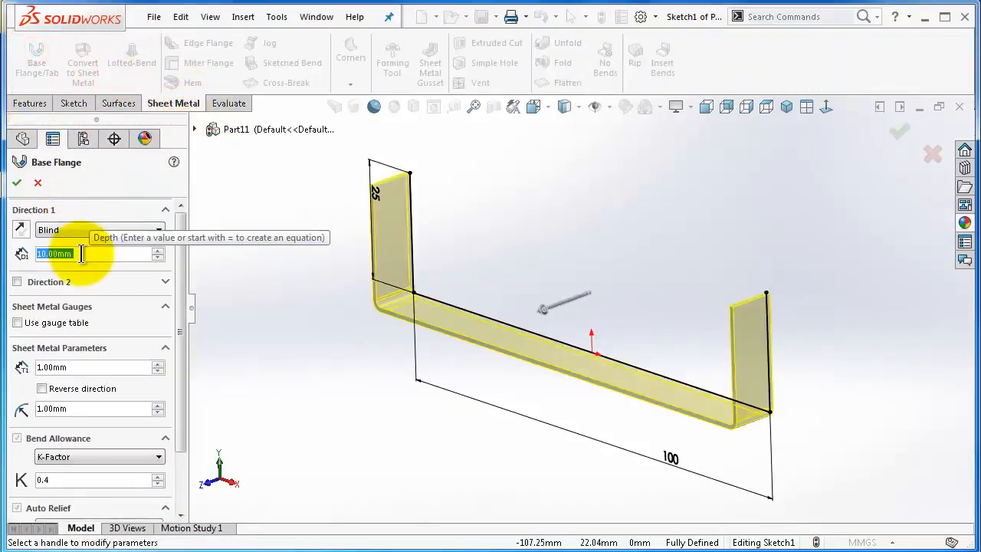
text(100)
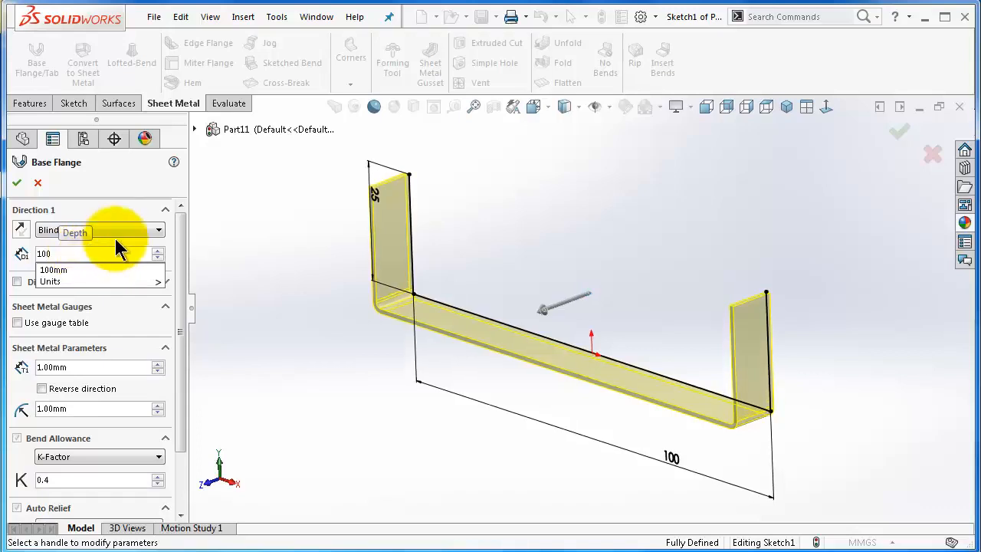
click(115, 232)
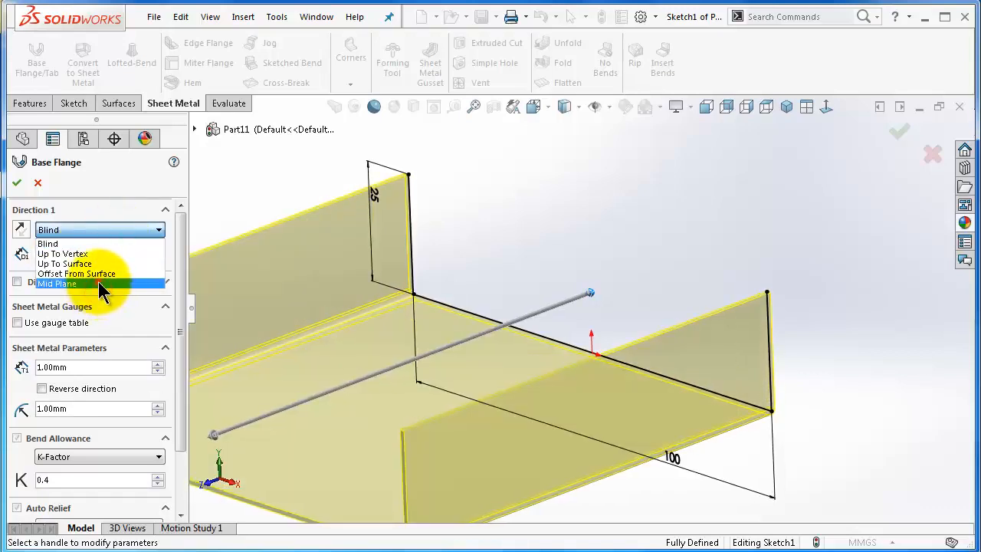
click(98, 282)
click(17, 183)
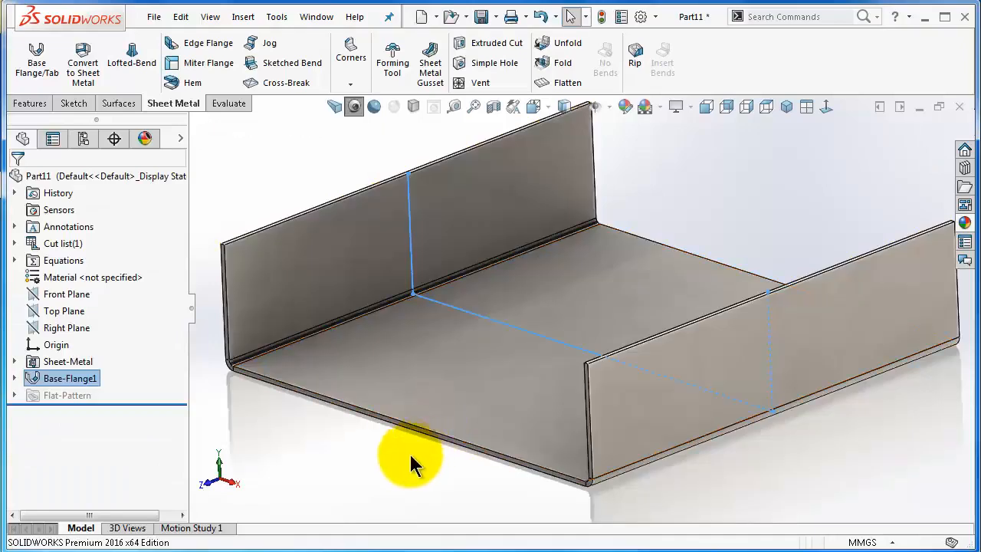
click(392, 467)
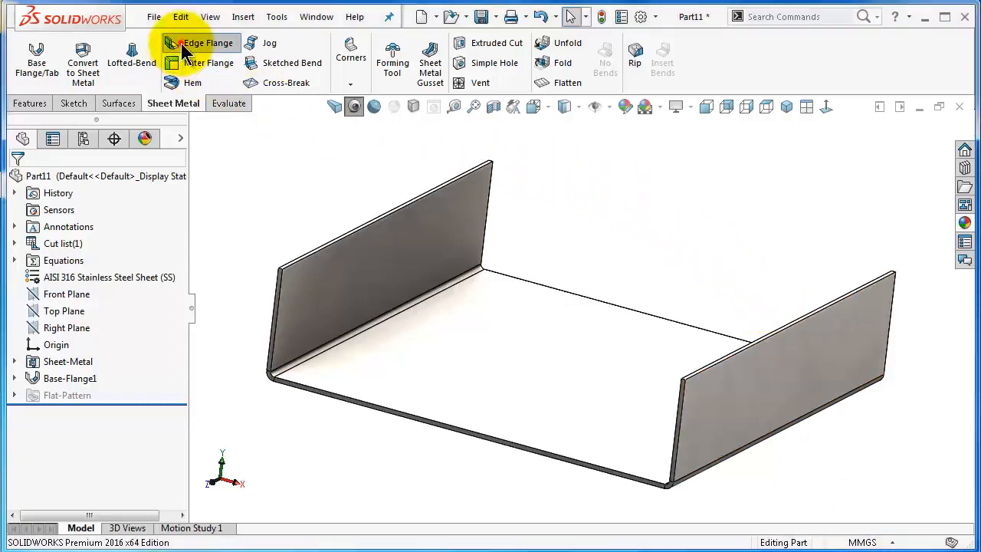
Start an Edge Flange on the front and rear open edges of the base with a blind length of 18 mm
click(182, 45)
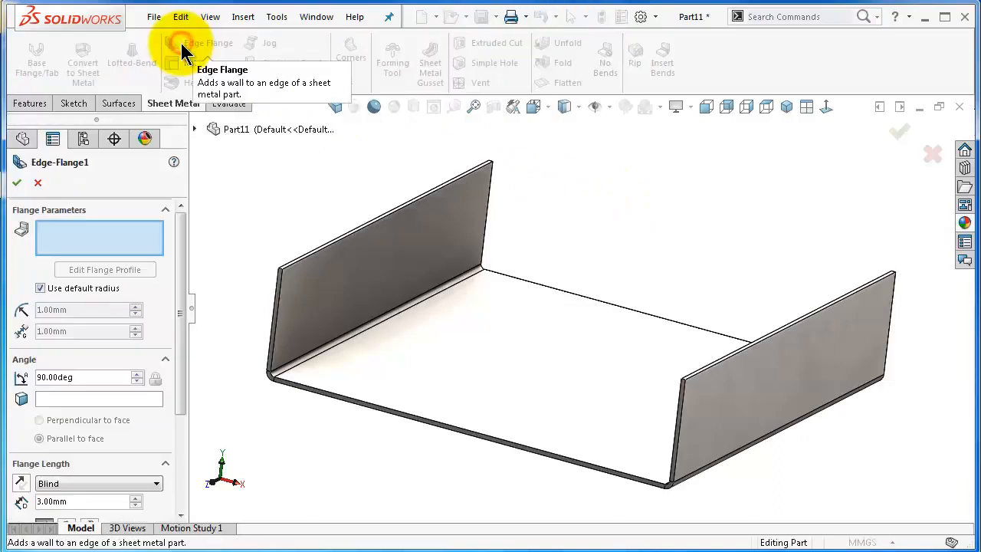
click(343, 397)
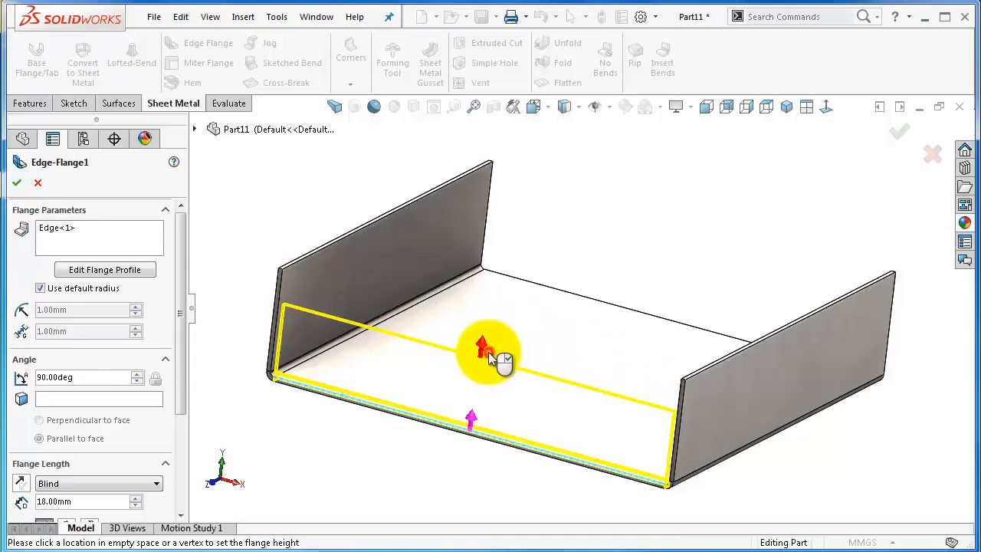
click(489, 354)
click(542, 291)
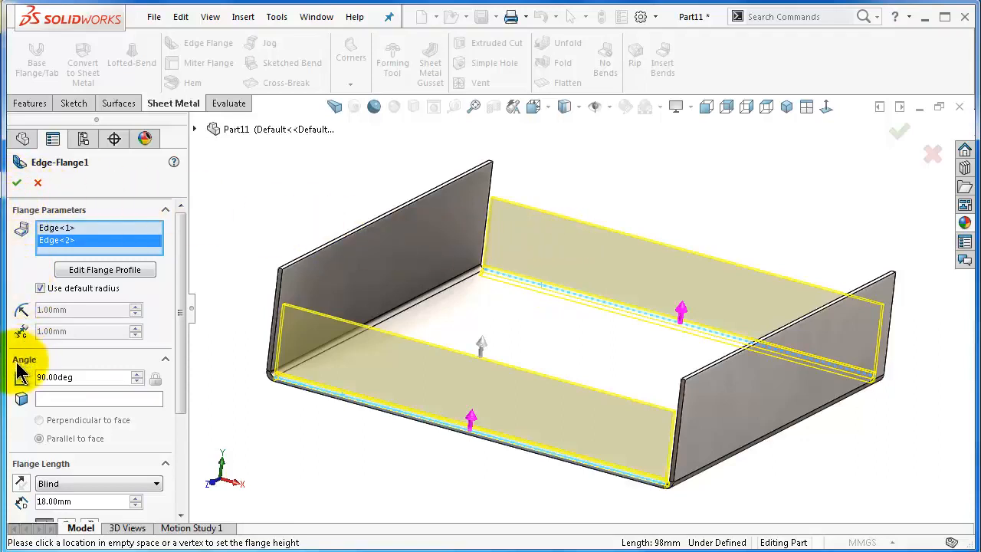
Try increasing the flange angle in increments up to 115° while viewing the preview of both edge flanges
drag(183, 350, 181, 399)
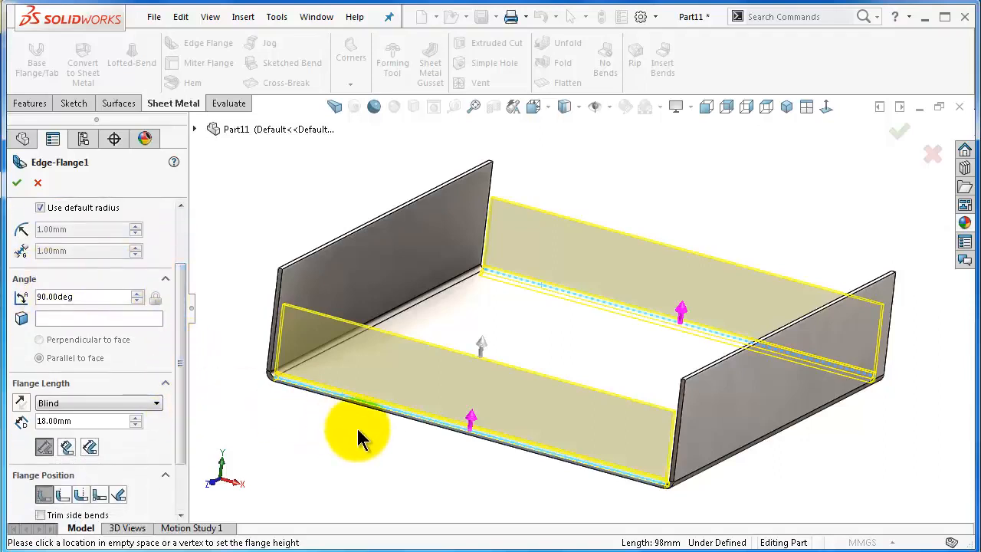
key(Left)
key(Left)
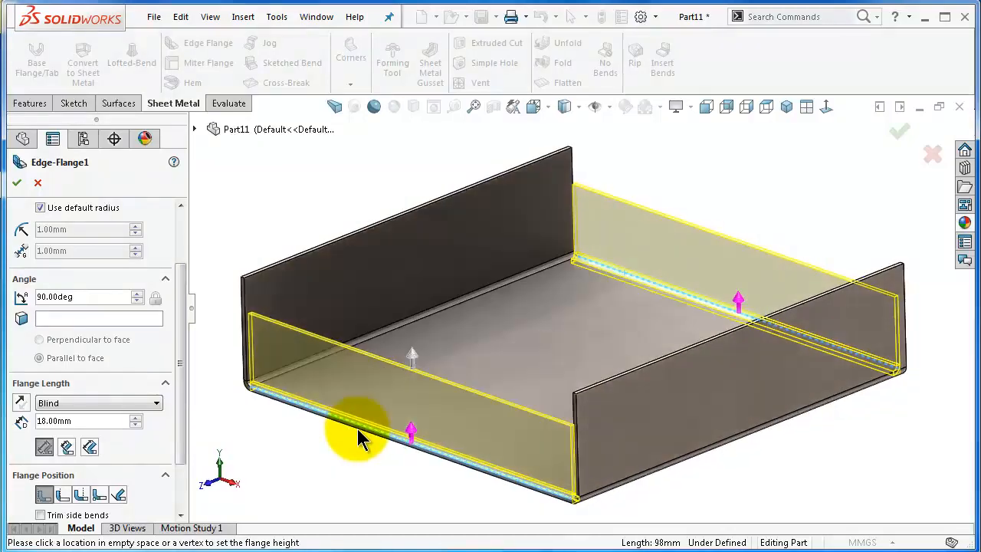
key(Down)
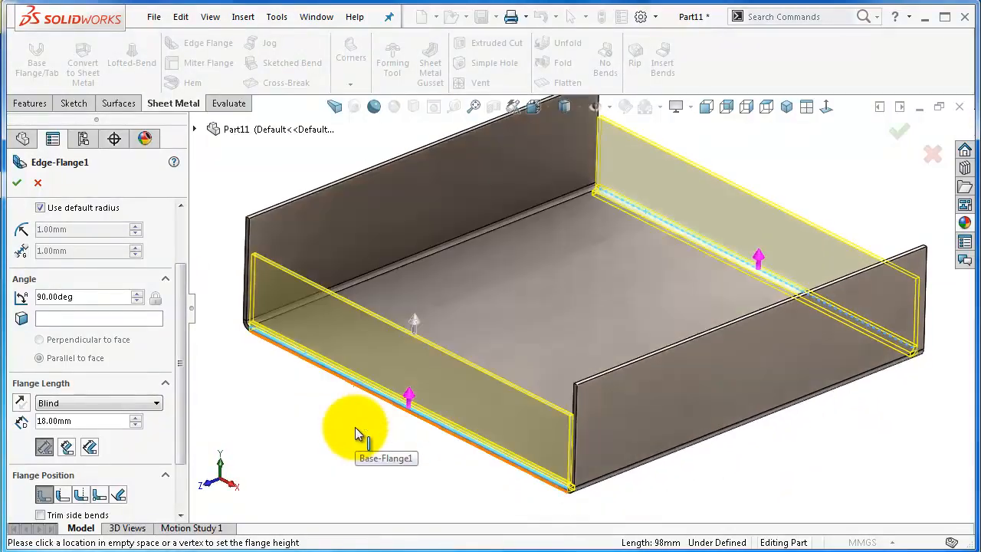
click(137, 294)
click(137, 294)
click(136, 295)
click(137, 294)
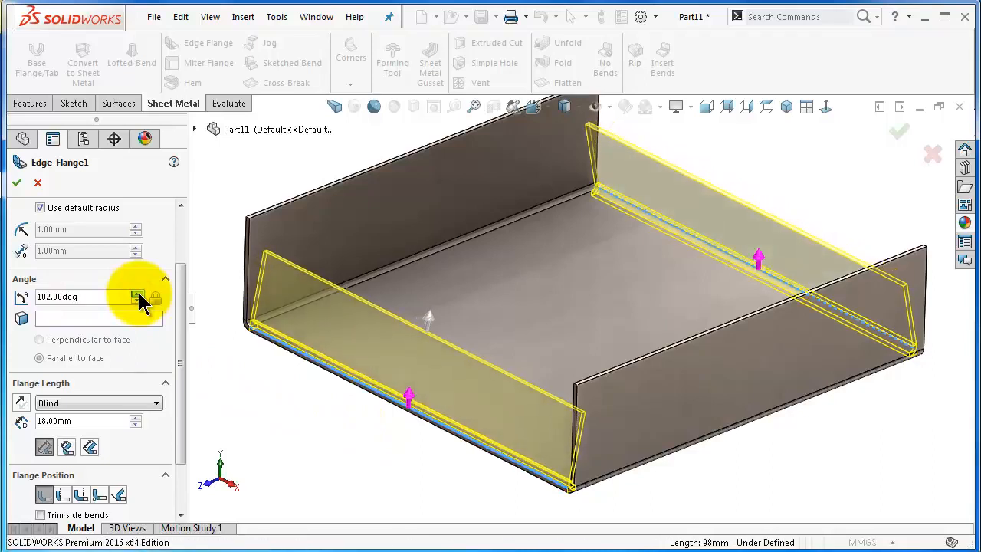
click(137, 294)
click(136, 295)
click(137, 295)
Try a flange angle of 150° for both edge flanges
double_click(89, 297)
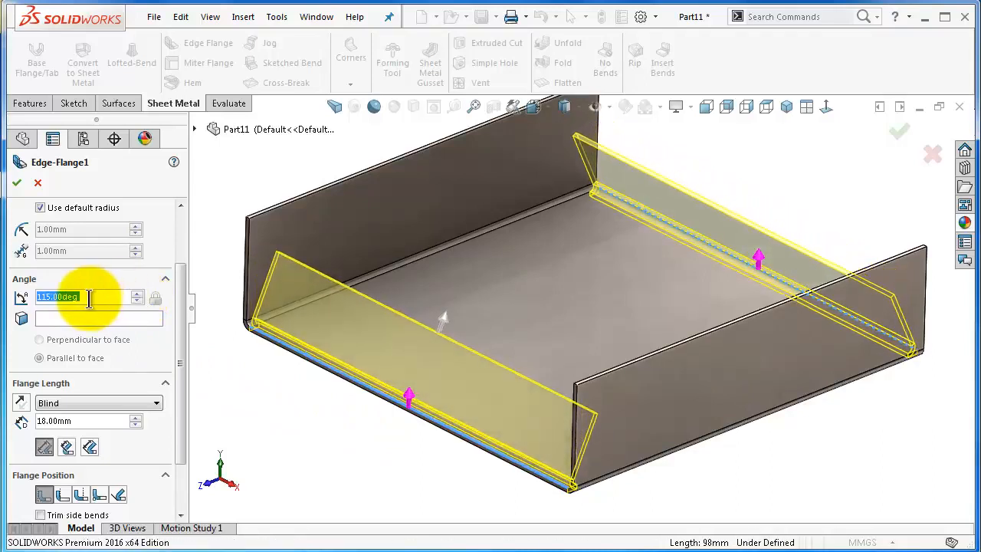
drag(89, 297, 29, 299)
text(1)
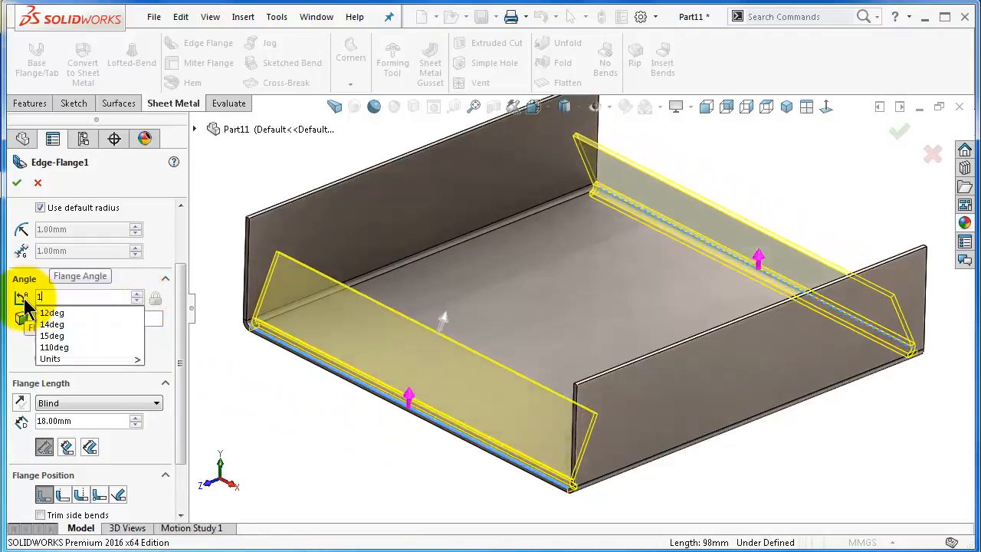
text(50)
key(Return)
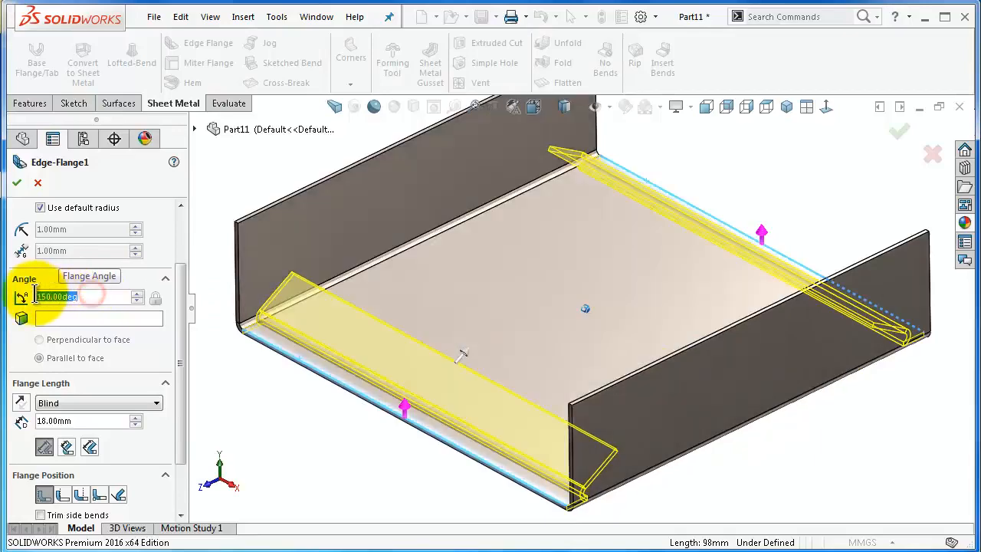
Set the flange angle to 120° and finish the Edge Flange on both edges
text(120)
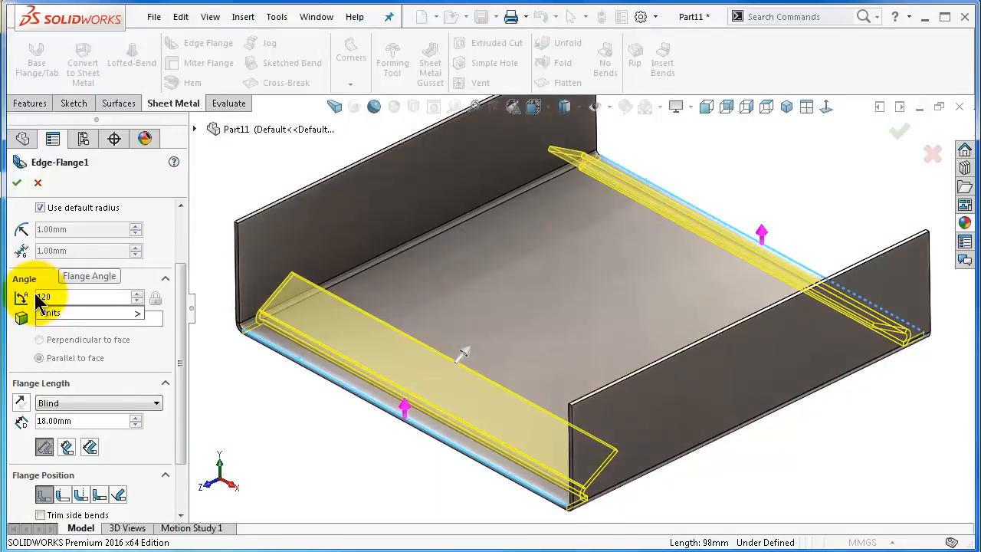
key(Return)
click(17, 183)
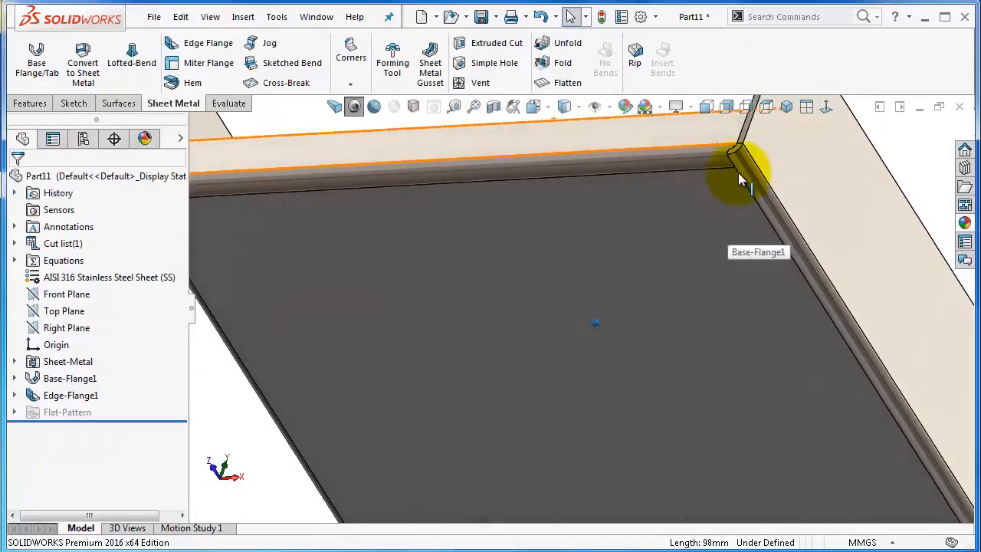
Examine the corners where the angled edge flanges meet the side walls, and return to a fitted isometric view
scroll(738, 176, up, 3)
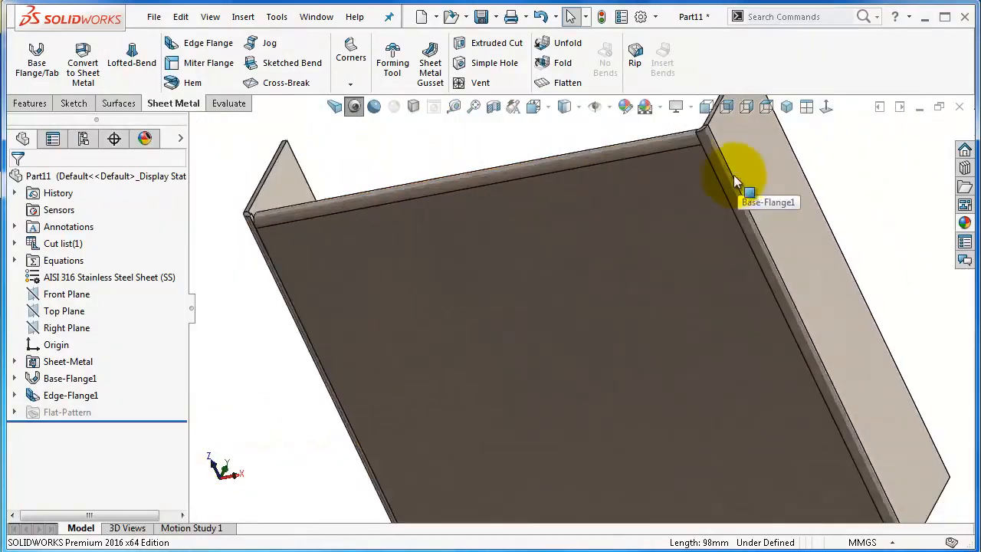
scroll(705, 168, down, 2)
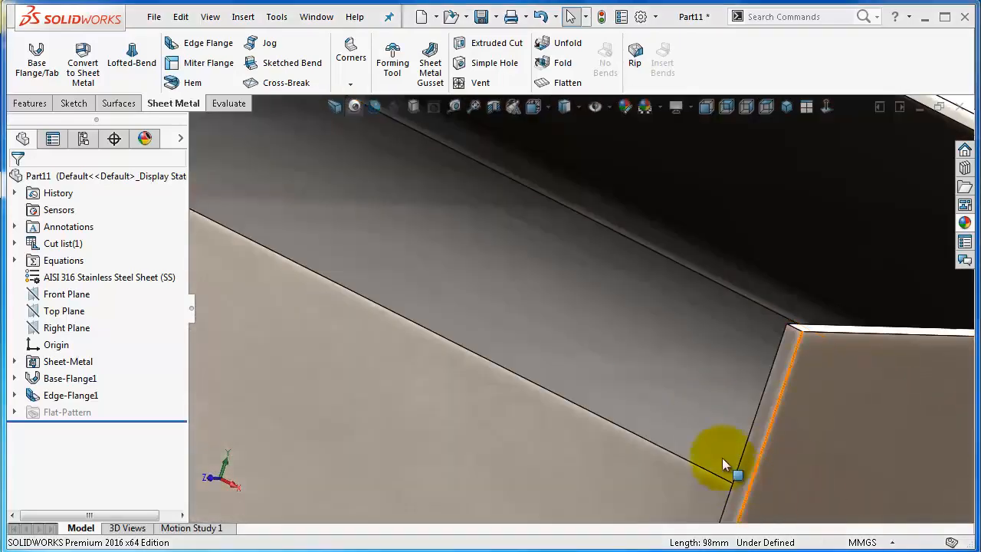
click(624, 349)
key(ctrl+7)
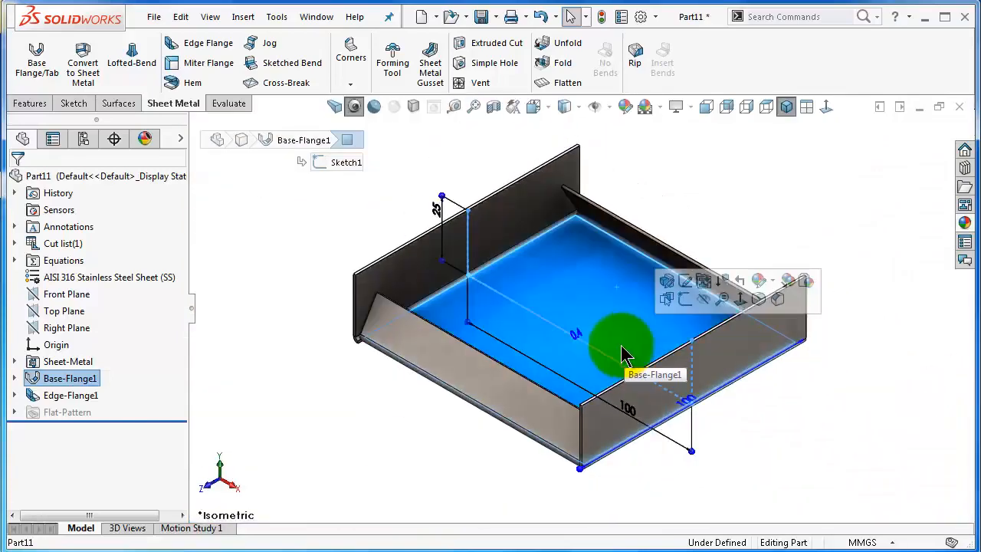
click(384, 419)
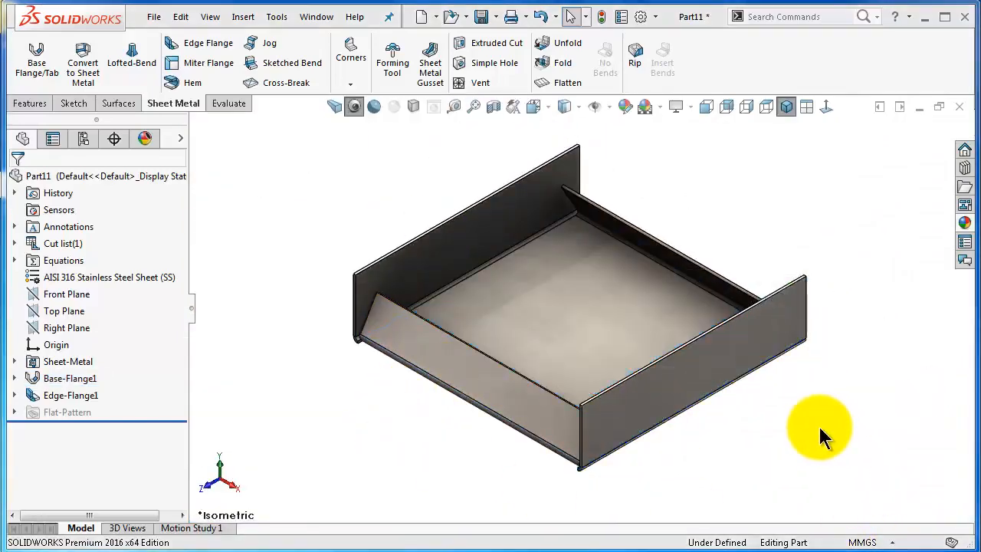
key(f)
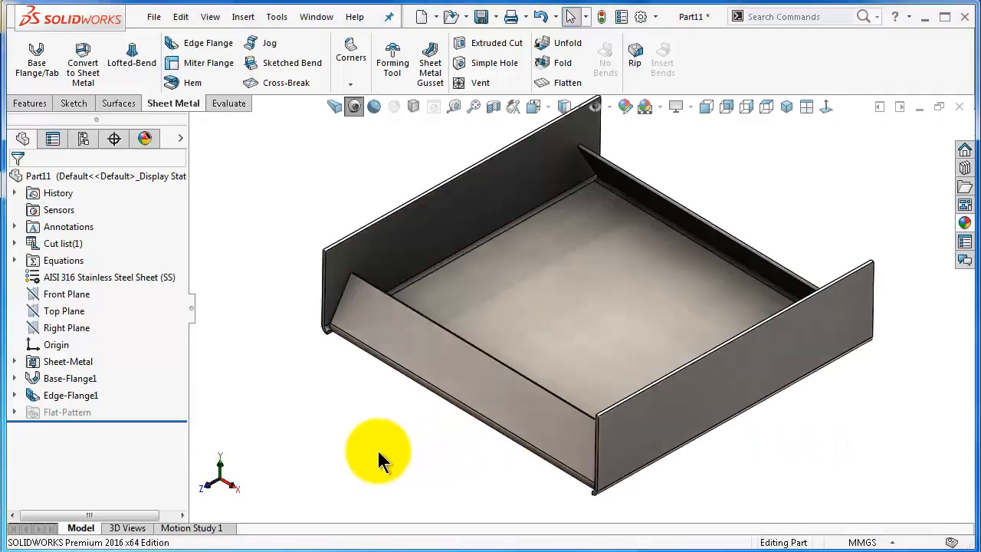
Try a flange angle of 75° for both edge flanges and view the outward-leaning walls
click(63, 395)
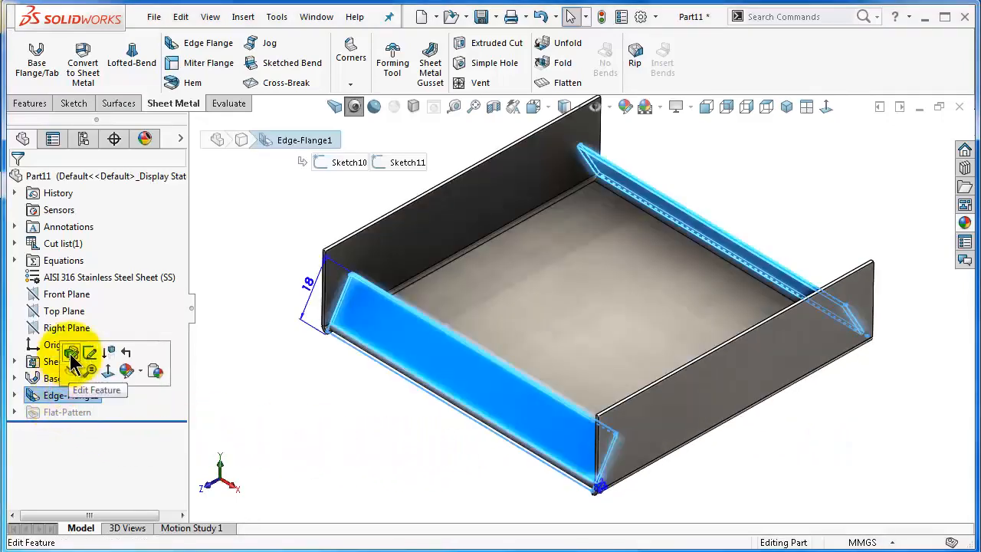
click(70, 354)
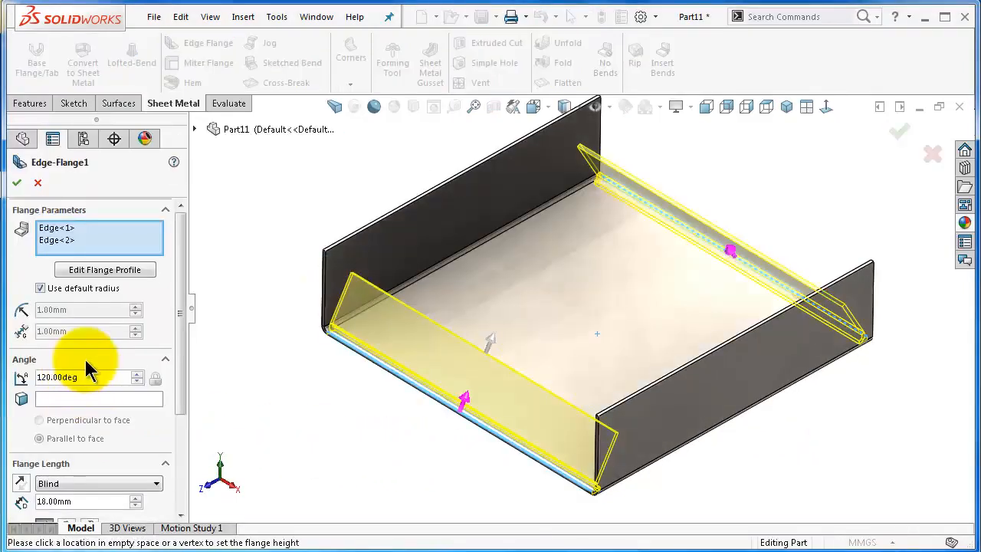
drag(90, 377, 41, 377)
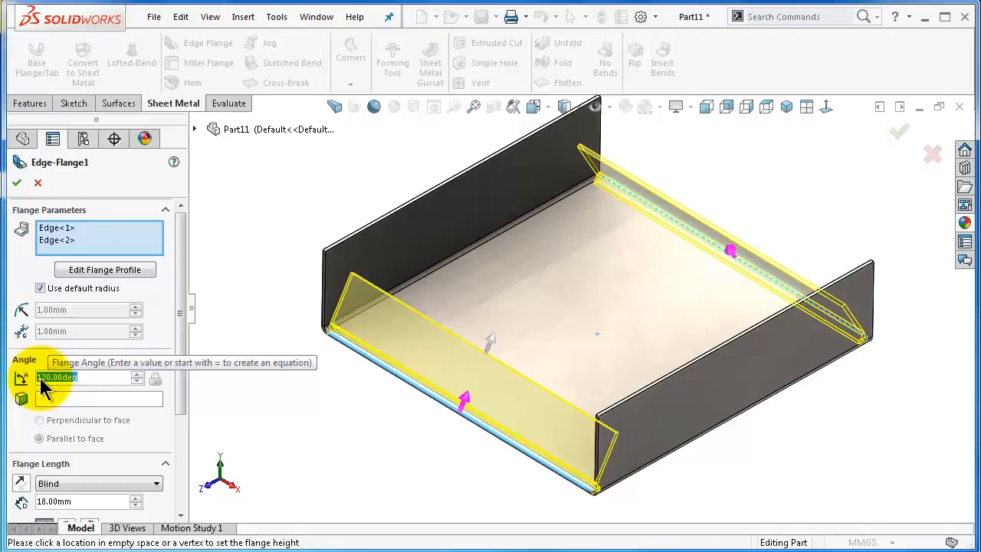
key(BackSpace)
text(75)
key(Return)
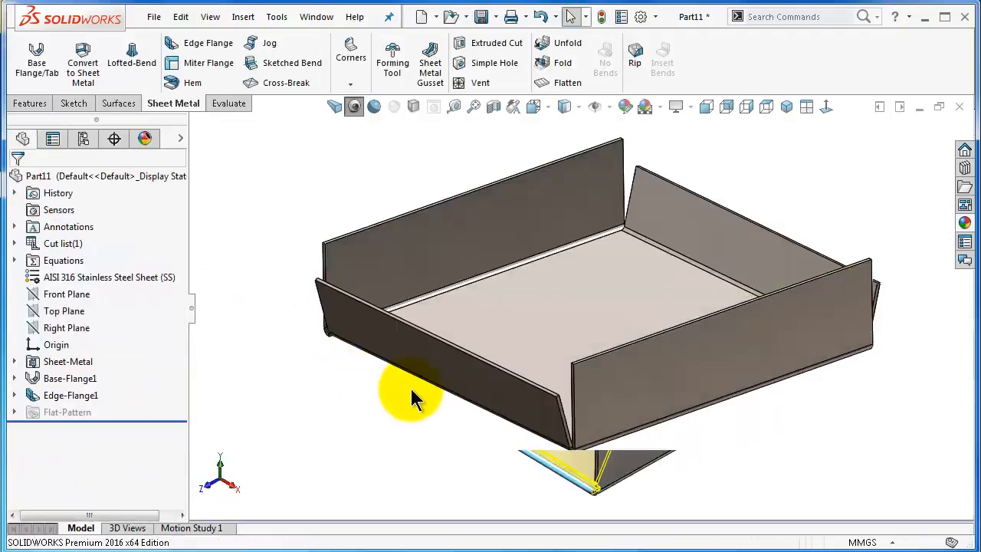
middle_drag(493, 431, 491, 427)
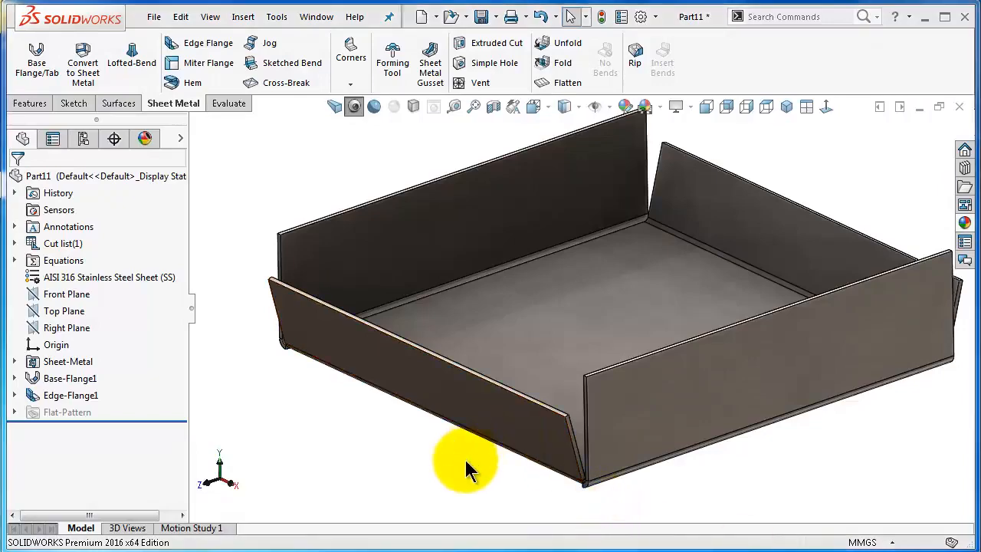
middle_drag(465, 460, 464, 459)
Try a flange angle of 50° for both edge flanges and examine the corner where the flange meets the side wall
click(70, 395)
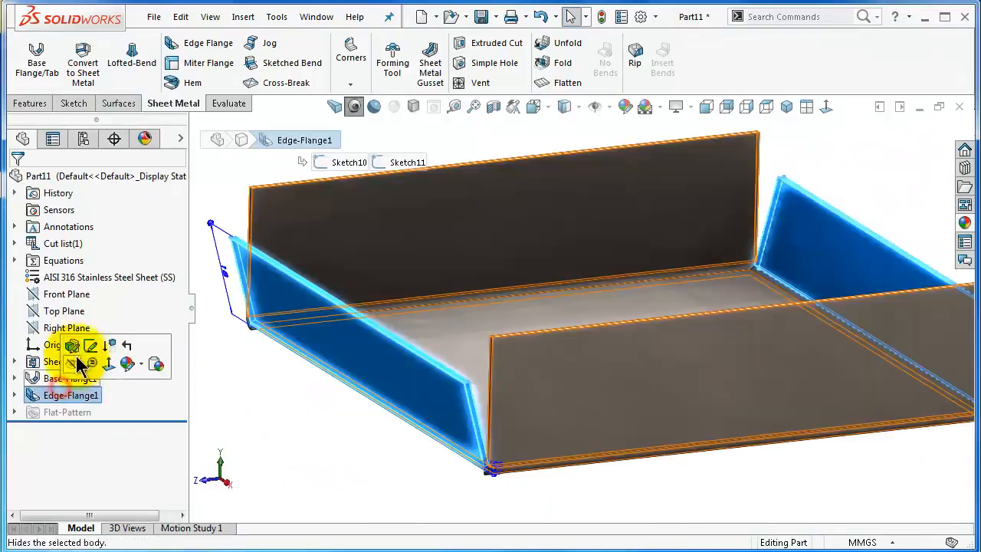
click(75, 346)
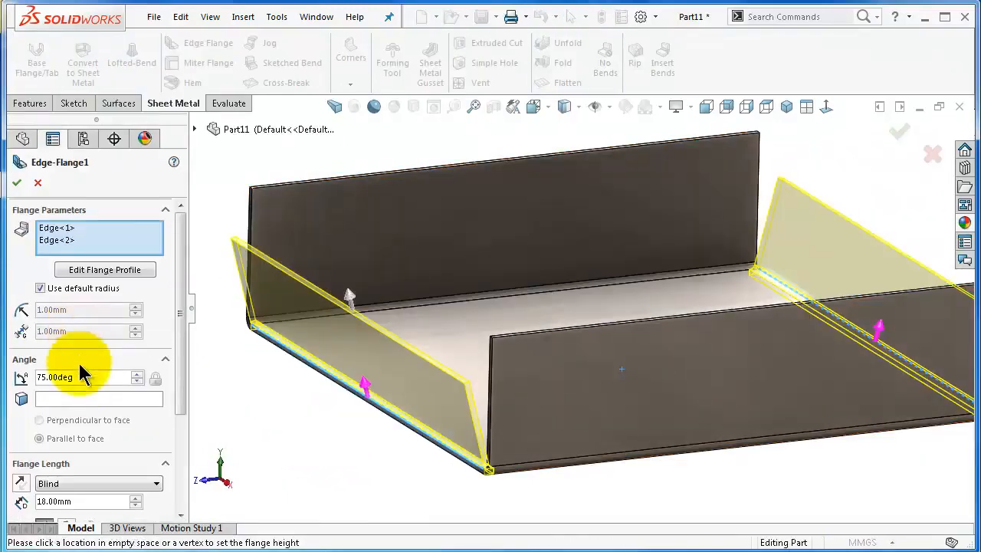
double_click(79, 377)
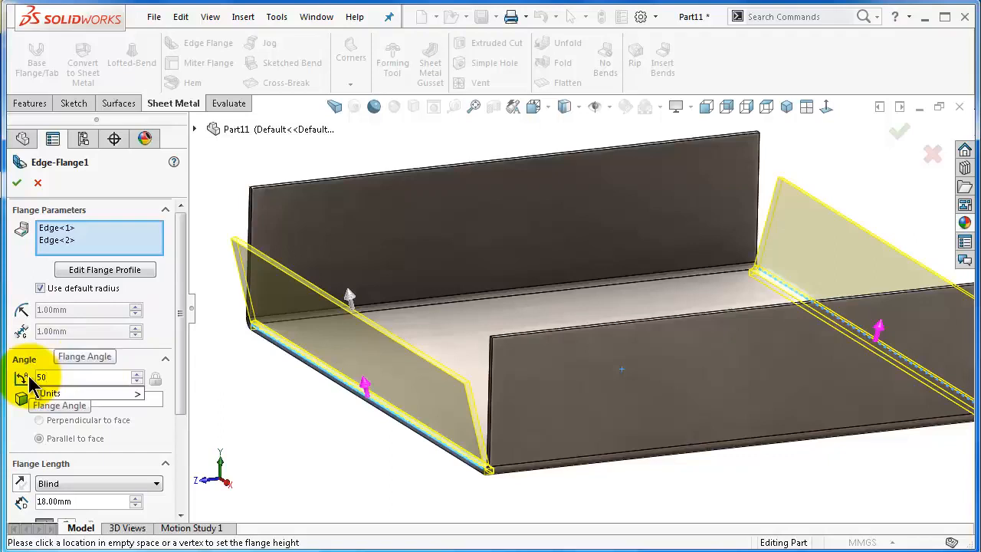
key(Return)
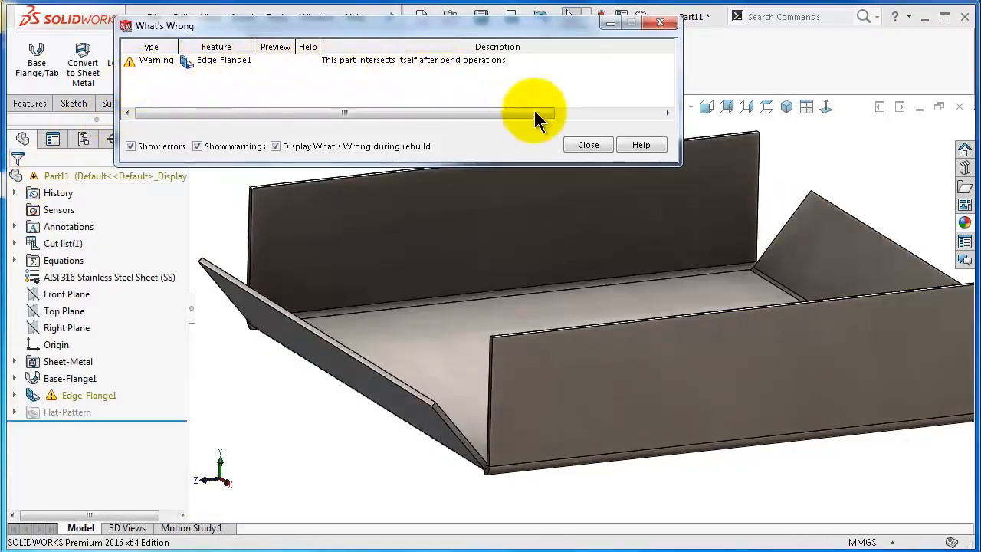
click(592, 147)
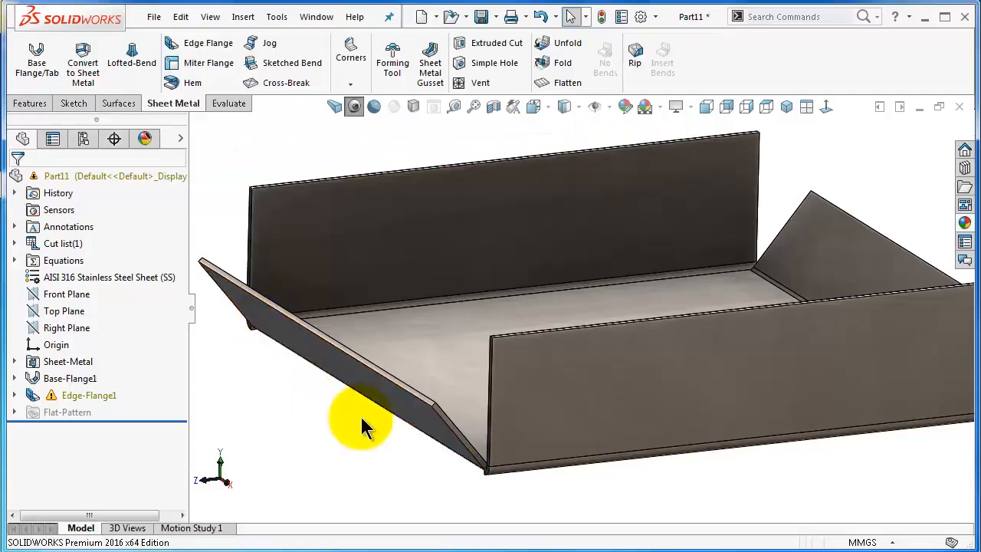
middle_drag(375, 430, 461, 409)
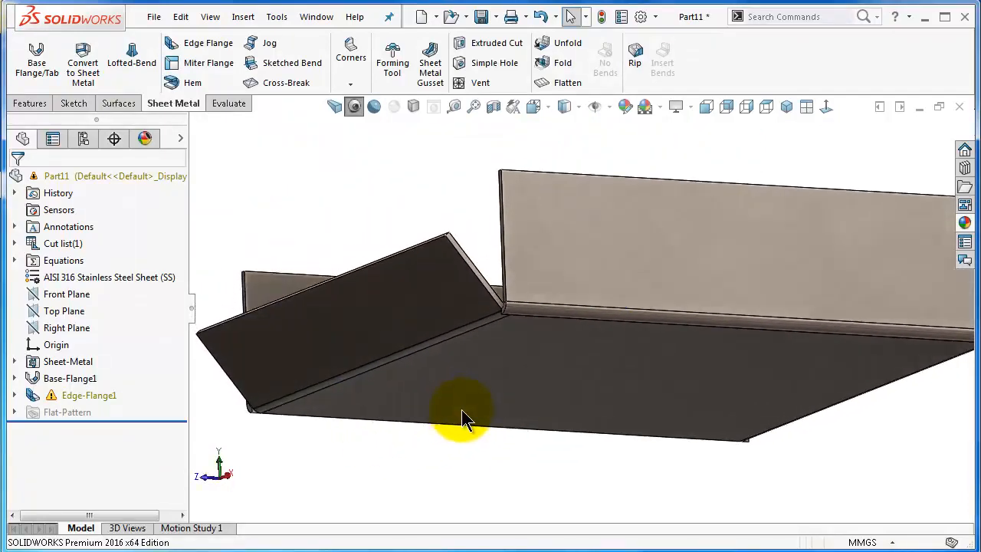
mouse_move(558, 331)
middle_down()
mouse_move(530, 317)
mouse_move(498, 207)
middle_up()
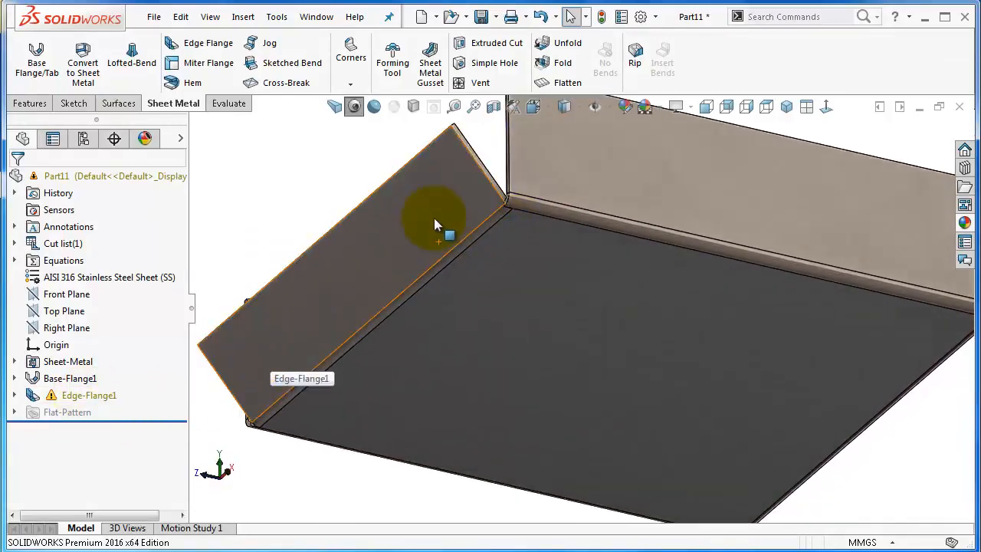
mouse_move(466, 171)
middle_down()
mouse_move(312, 368)
mouse_move(360, 322)
mouse_move(414, 310)
middle_up()
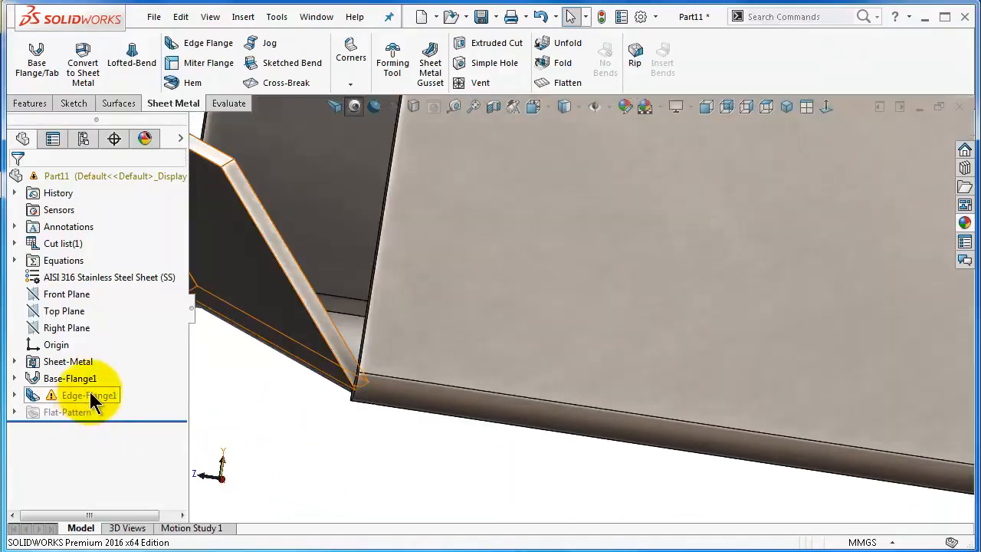
Reopen the edge flange for editing and set the angle of both flanges to 90°
click(90, 394)
click(98, 351)
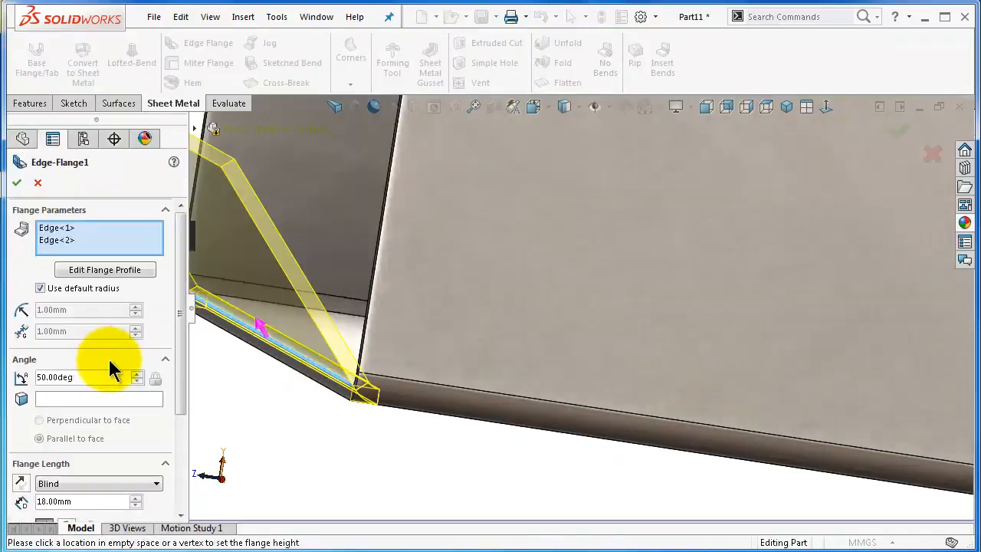
drag(95, 378, 23, 377)
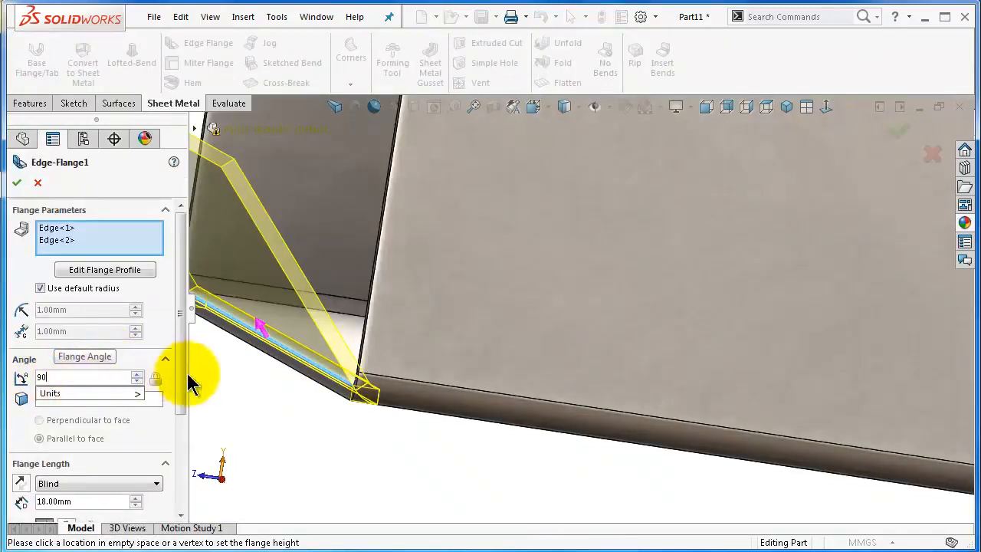
scroll(223, 376, up, 2)
scroll(385, 369, up, 2)
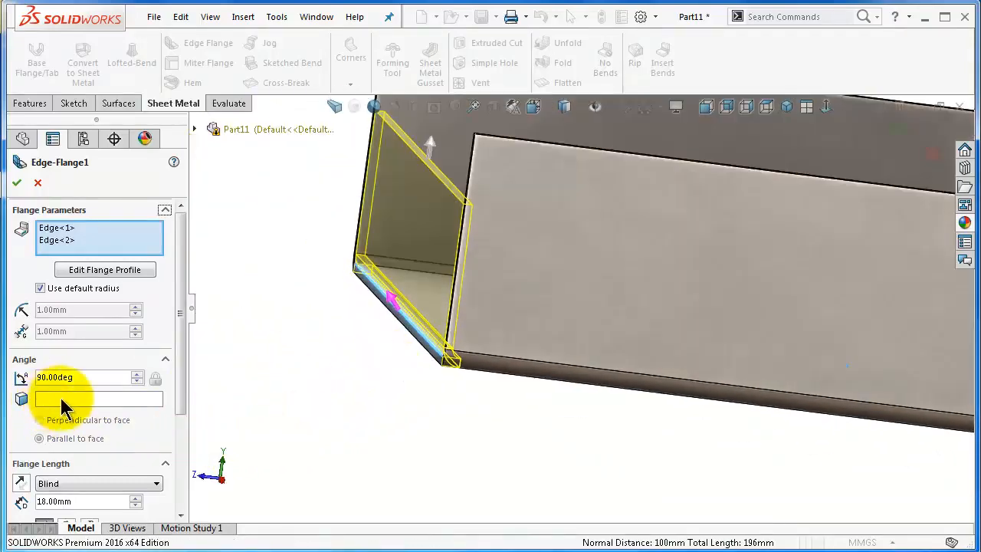
Try a side wall face as the reference for the flange angle, and finish the edge flange with upright walls
click(91, 400)
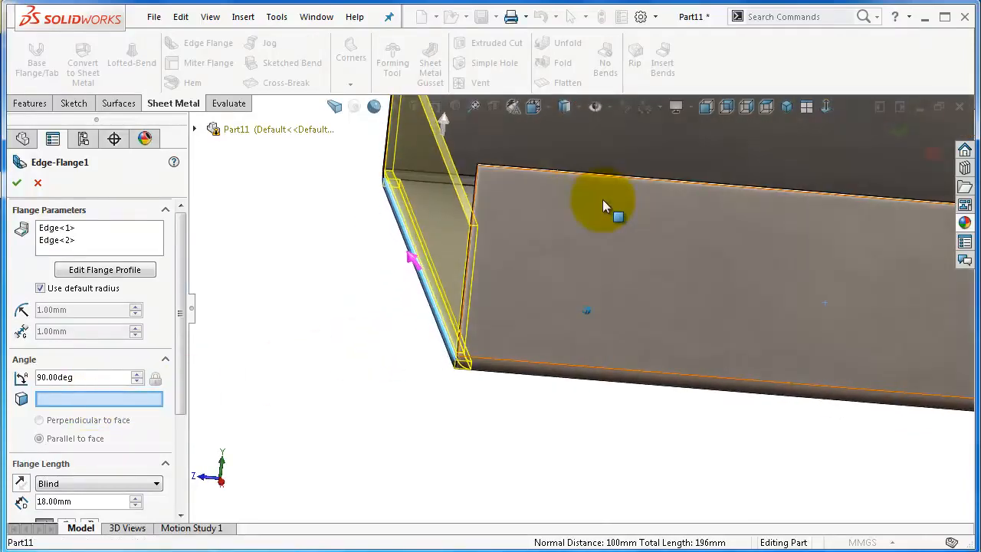
middle_drag(609, 222, 636, 274)
click(582, 271)
scroll(637, 279, up, 3)
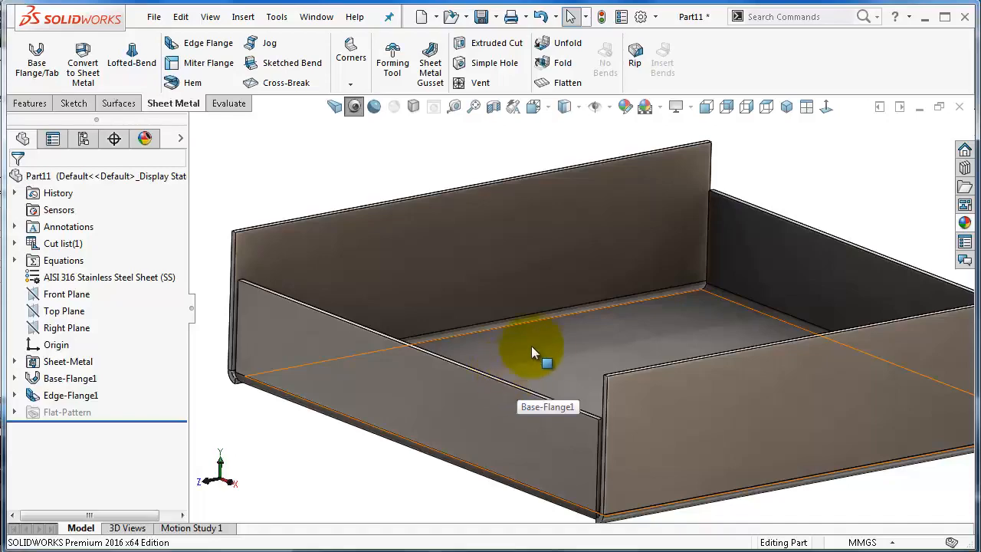
Start a sketch on the Right Plane, cut the tray with a section view at that plane, and face the sketch plane
key(Up)
key(Up)
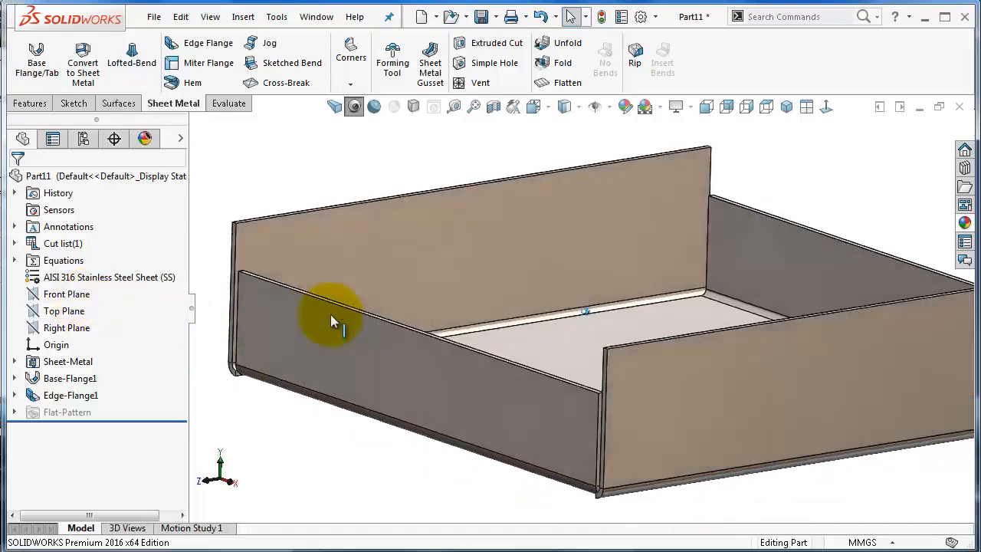
key(z)
middle_drag(344, 255, 319, 276)
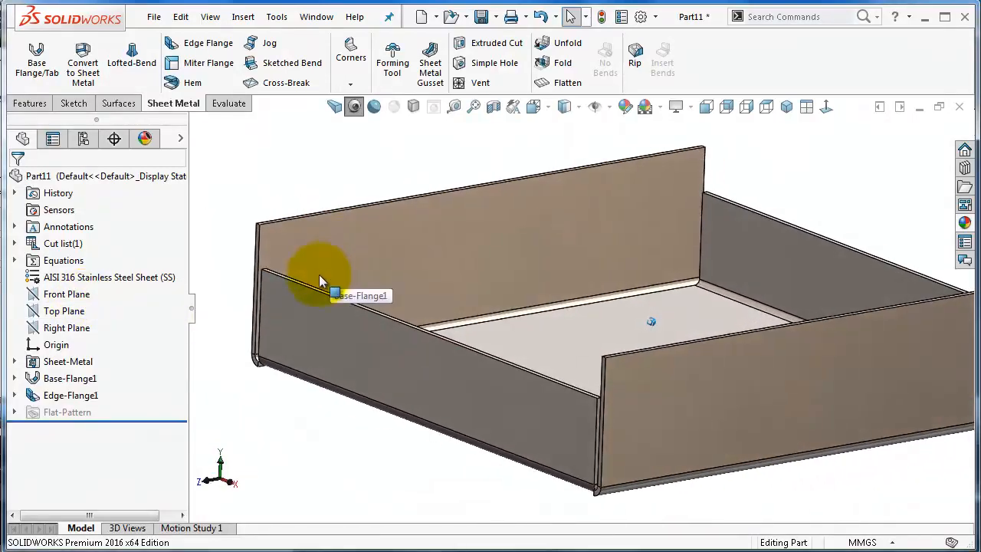
click(73, 328)
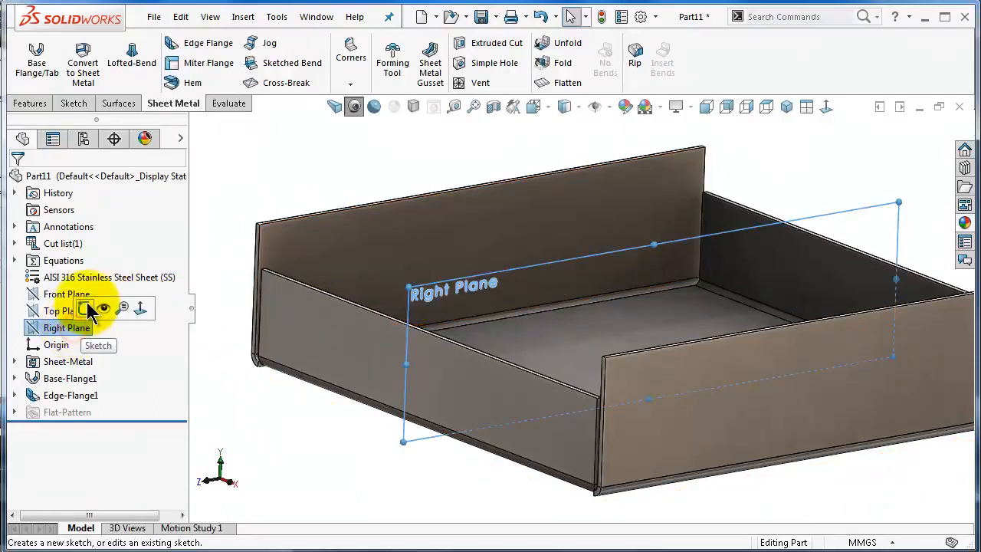
click(97, 306)
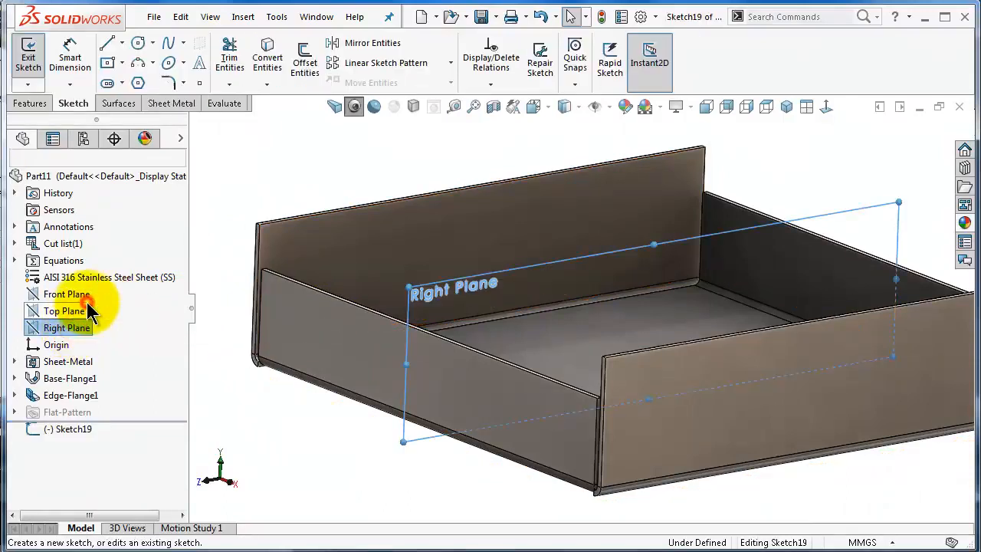
click(494, 111)
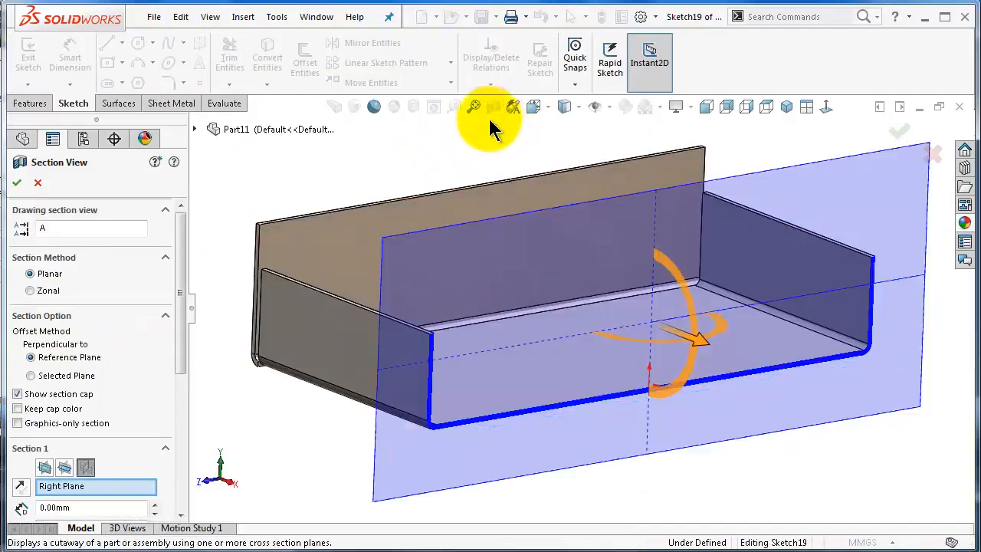
click(898, 138)
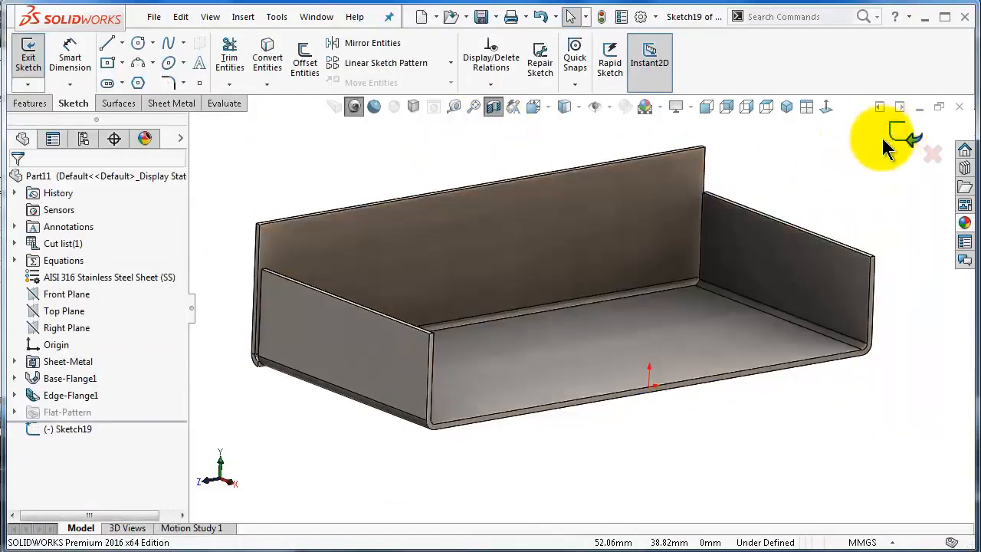
click(825, 107)
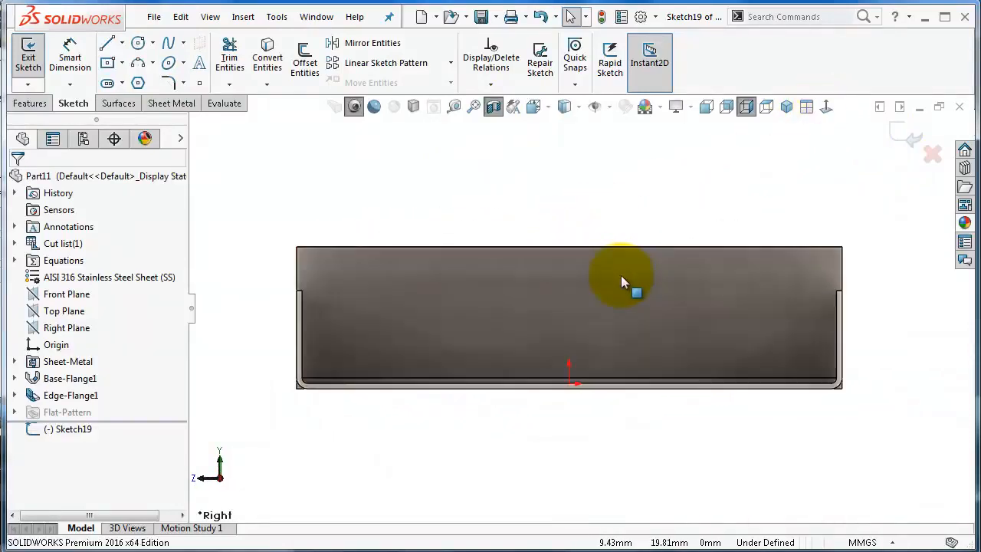
Sketch a corner rectangle about 65.5 mm wide and 20.2 mm high, with its base at origin height on the tray floor
click(111, 71)
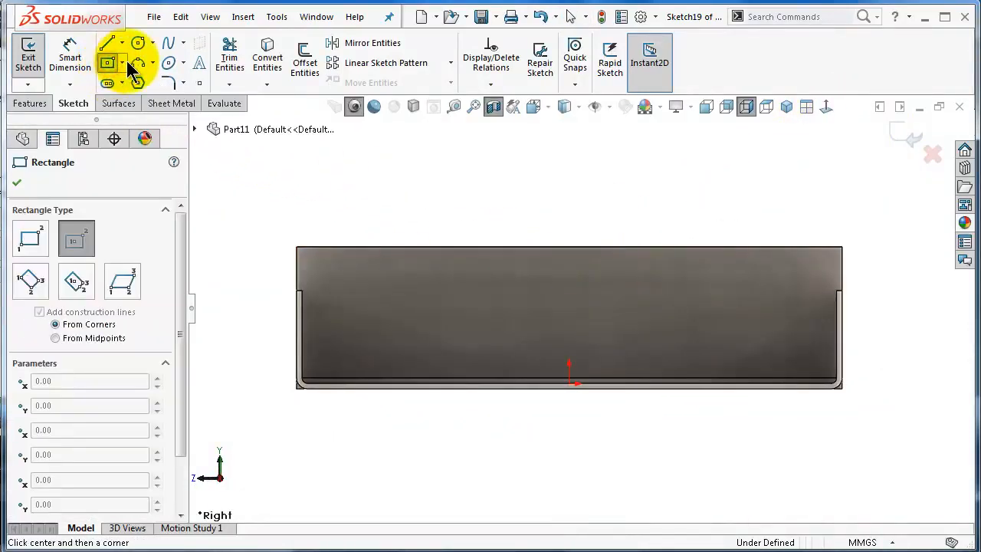
click(122, 63)
click(161, 82)
click(388, 383)
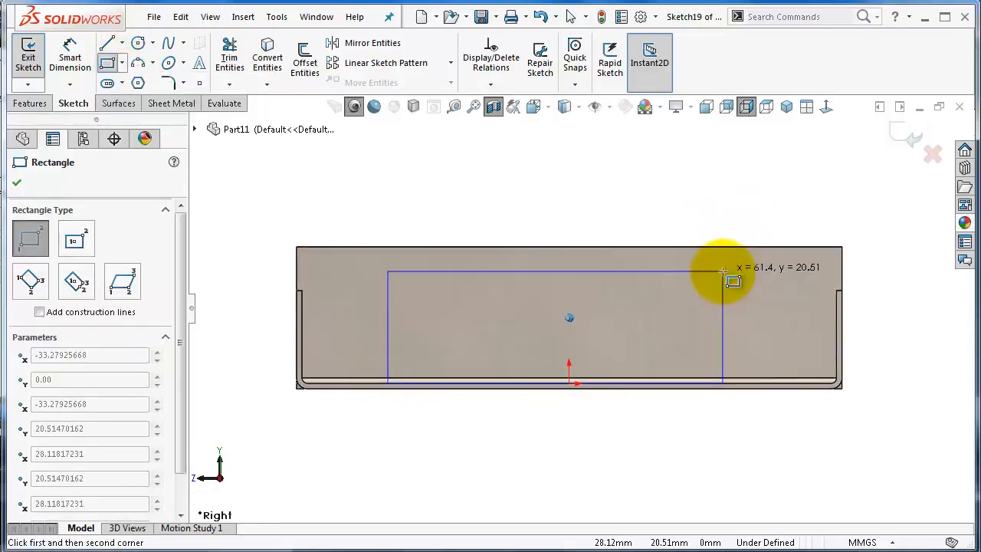
click(746, 272)
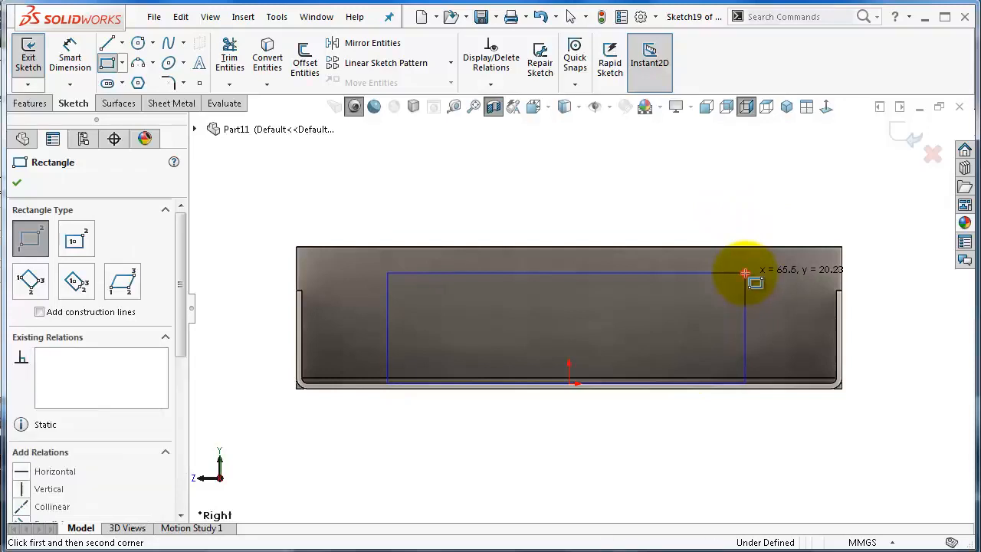
Draw three connected lines forming a trapezoid on the rectangle's upper edge, with a horizontal top about 33.4 mm long
click(108, 50)
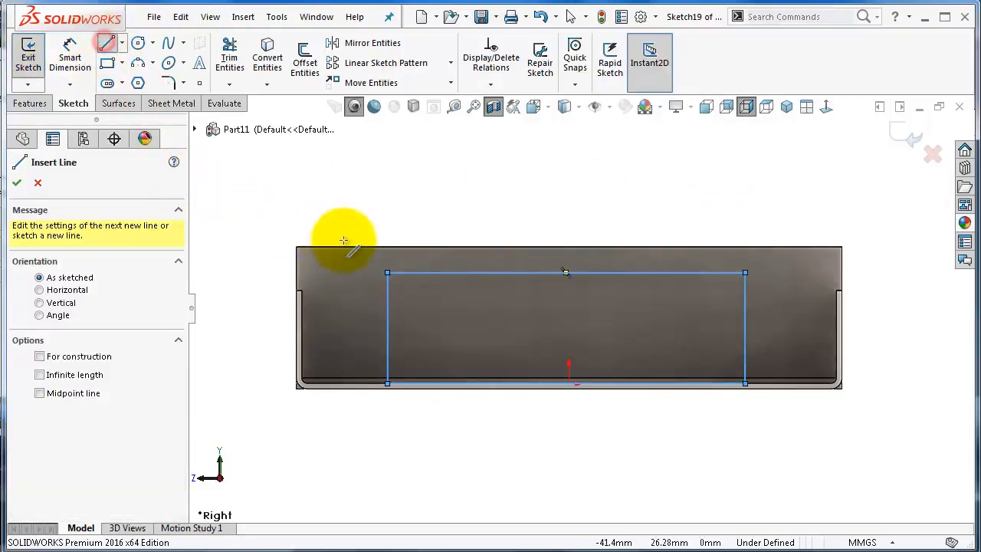
click(389, 273)
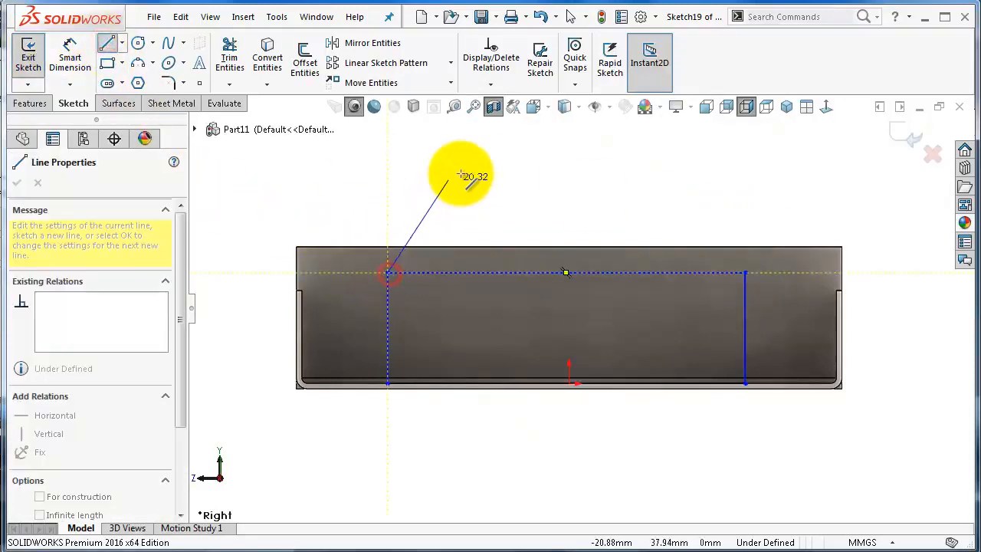
click(479, 165)
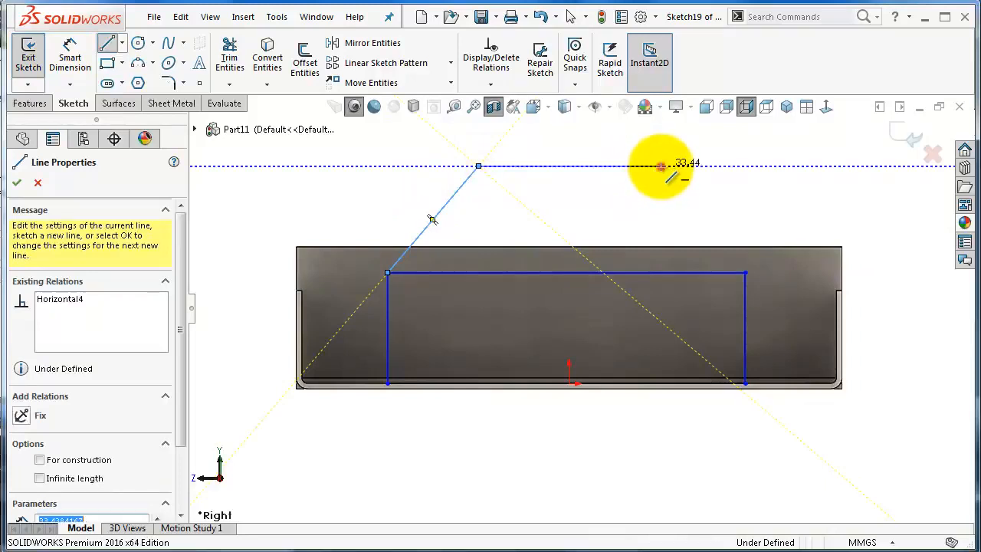
click(660, 165)
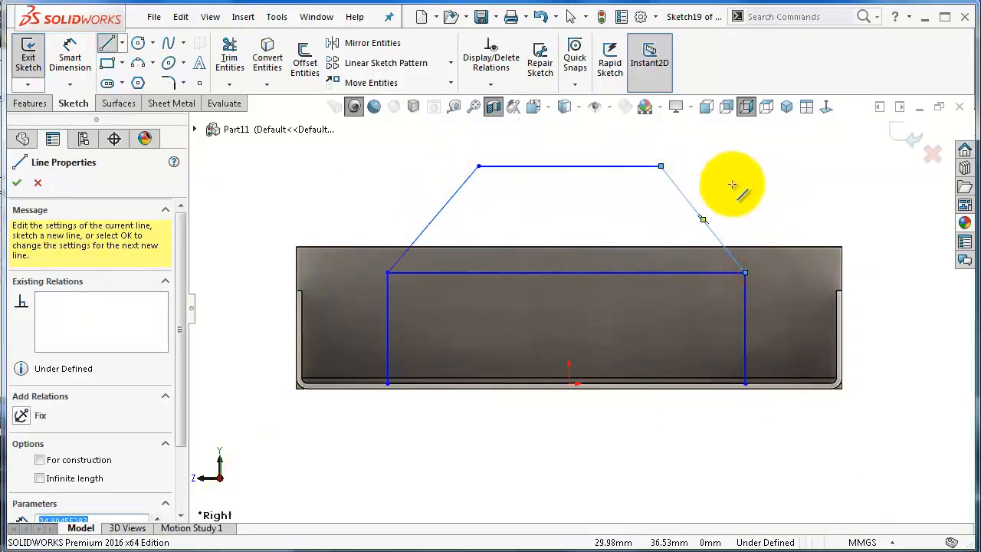
Dimension the trapezoid's top line to 30 mm
scroll(675, 189, up, 1)
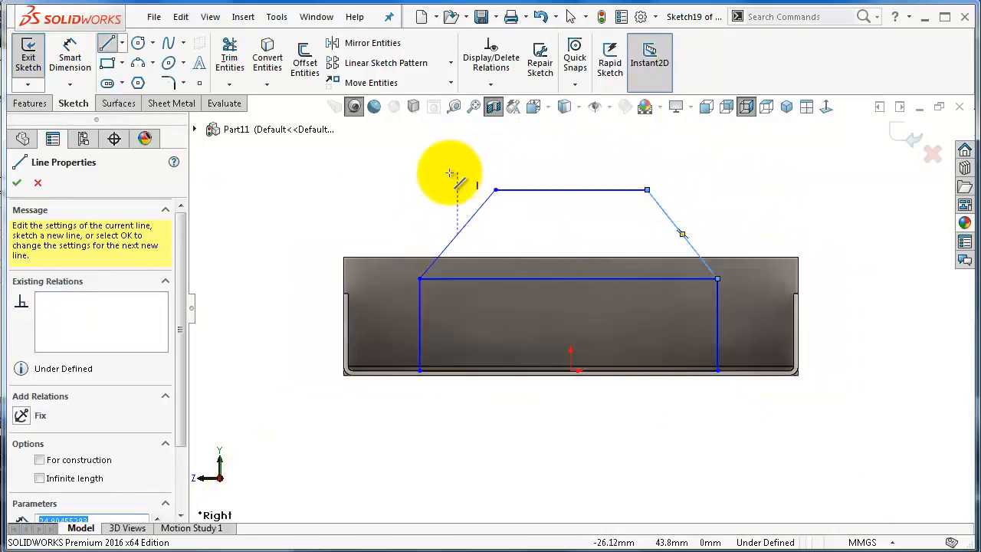
right_drag(365, 215, 365, 148)
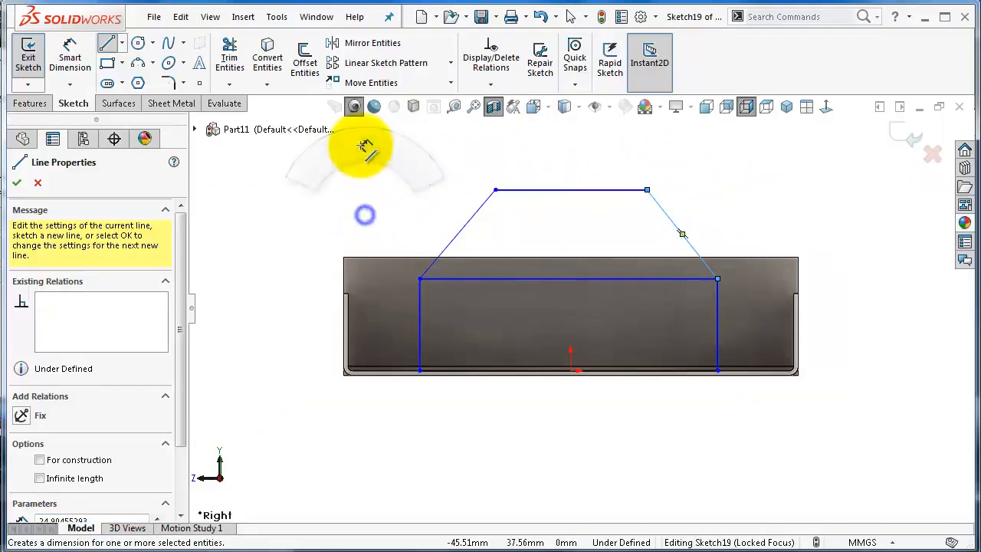
click(558, 190)
click(558, 174)
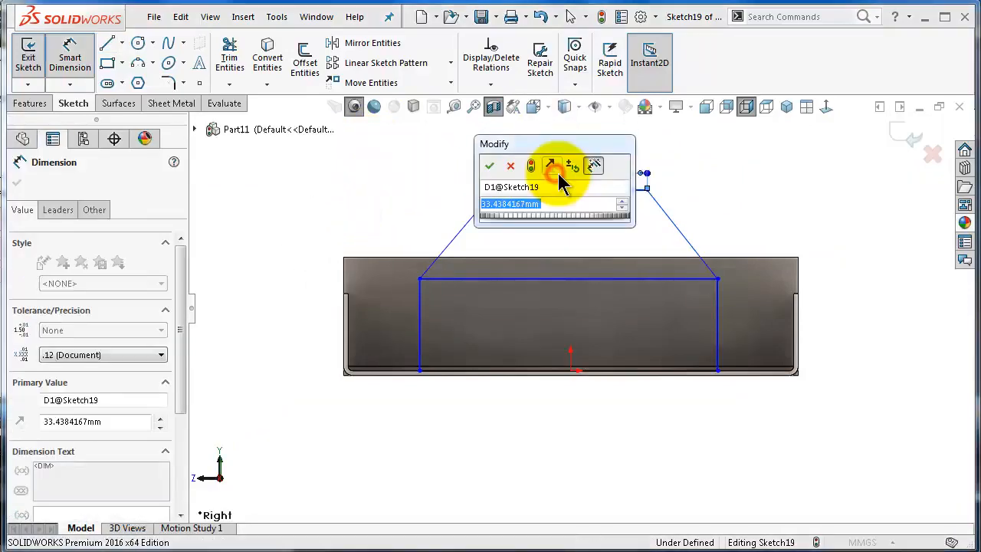
key(Return)
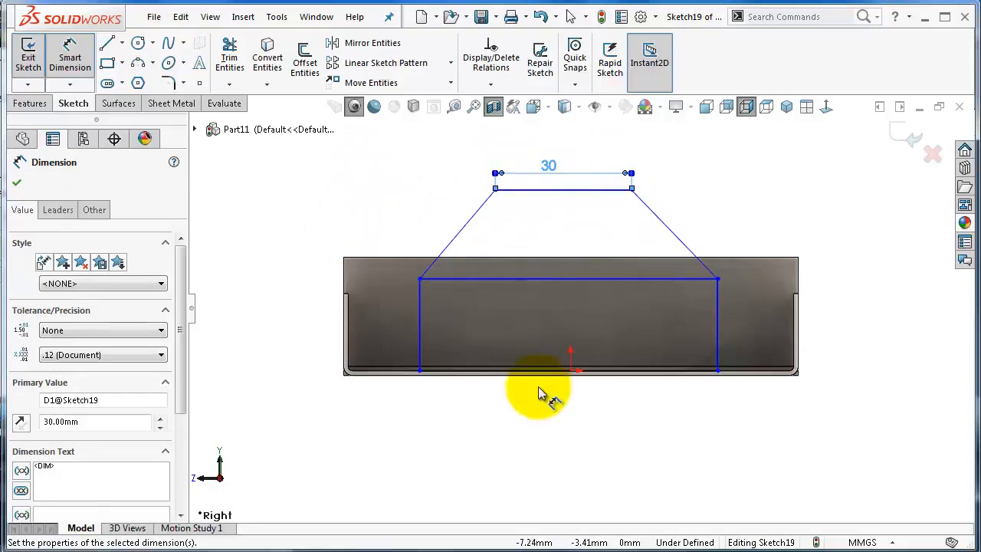
key(Escape)
Add an equal relation between the trapezoid's two slanted lines
click(477, 217)
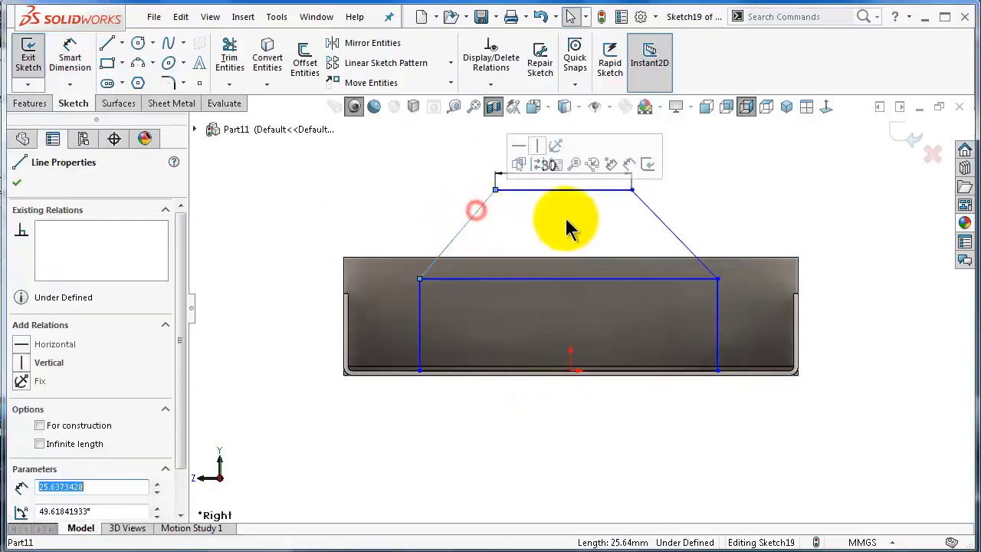
ctrl+click(657, 214)
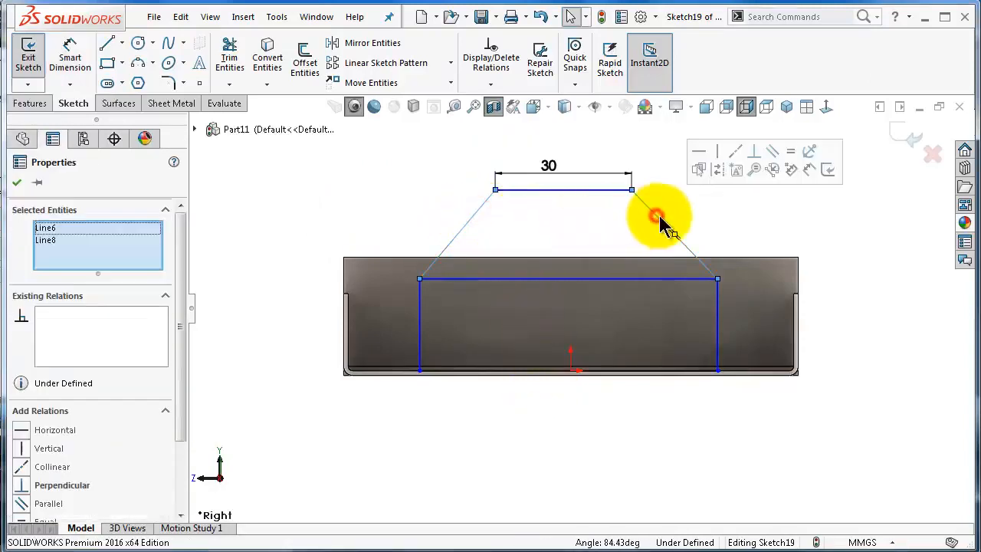
click(790, 151)
click(707, 436)
Center the rectangle's base line on the origin with a midpoint relation
click(696, 372)
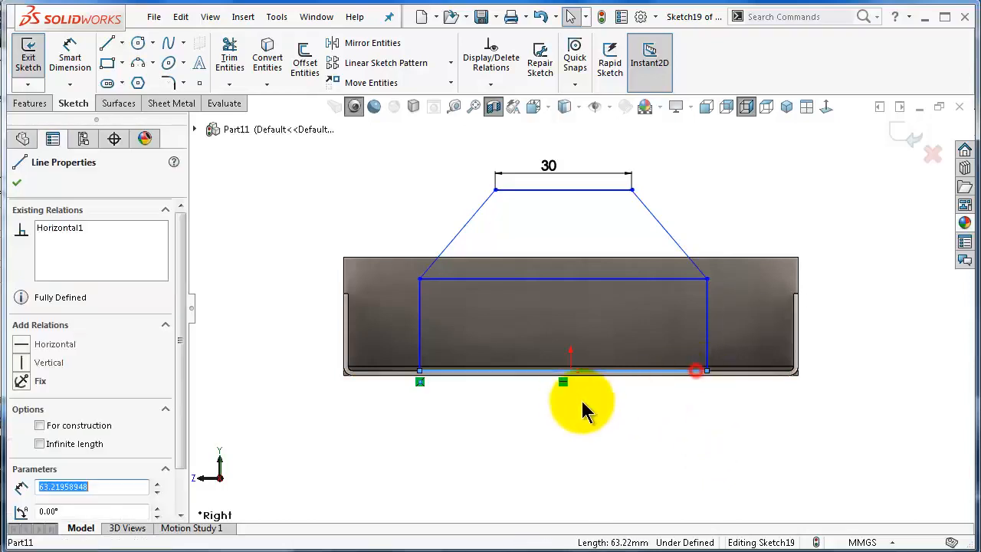
click(561, 372)
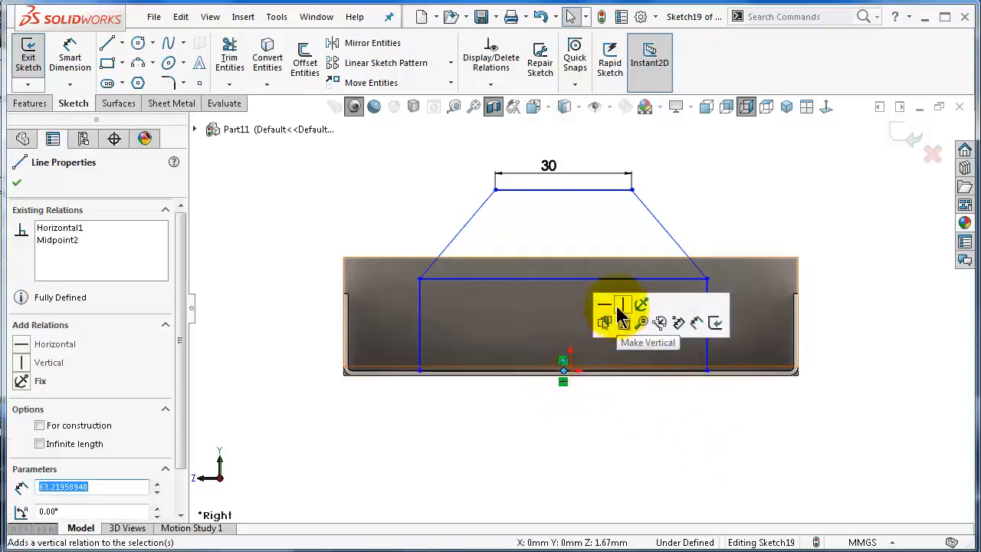
click(604, 416)
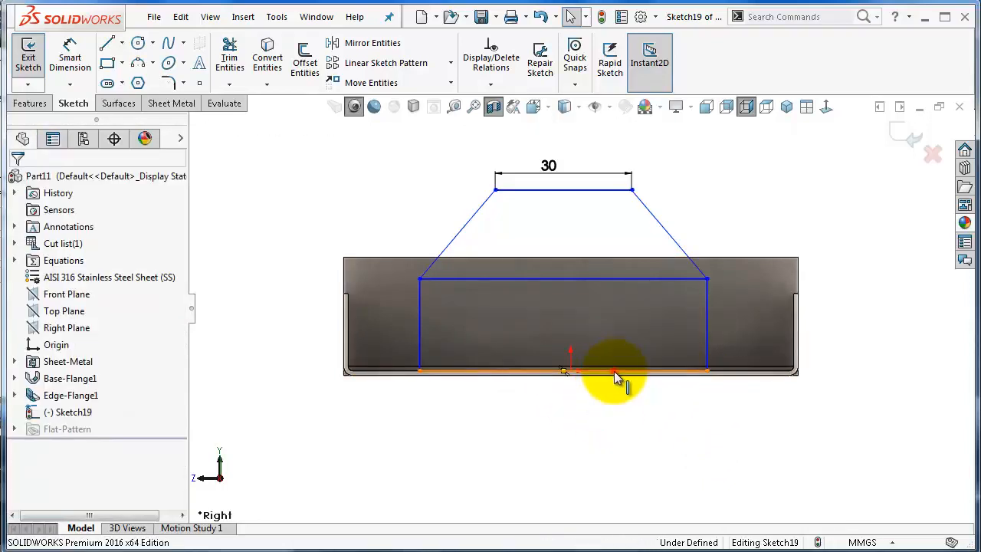
click(614, 374)
ctrl+click(571, 371)
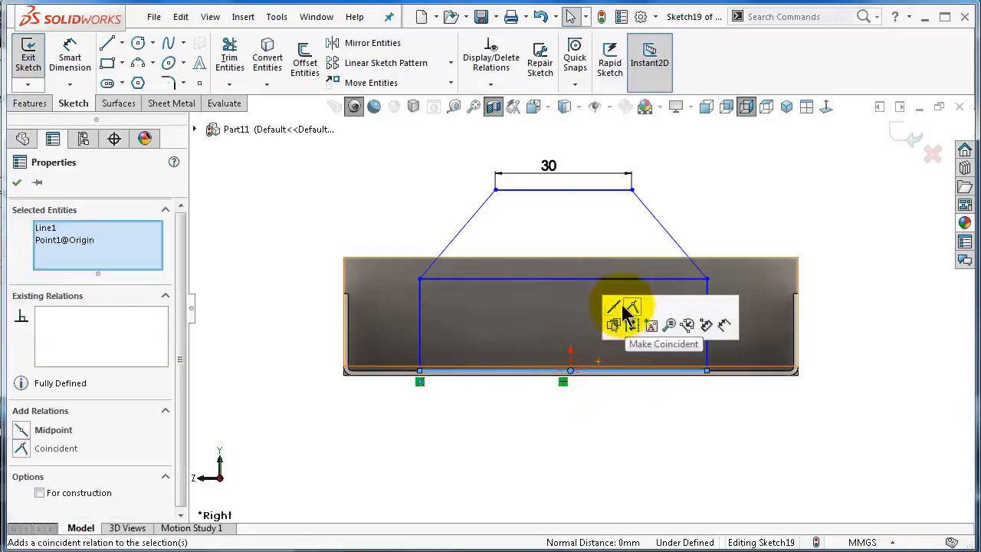
click(587, 445)
Dimension the rectangle's vertical side to a height of 10 mm
right_drag(587, 446, 580, 402)
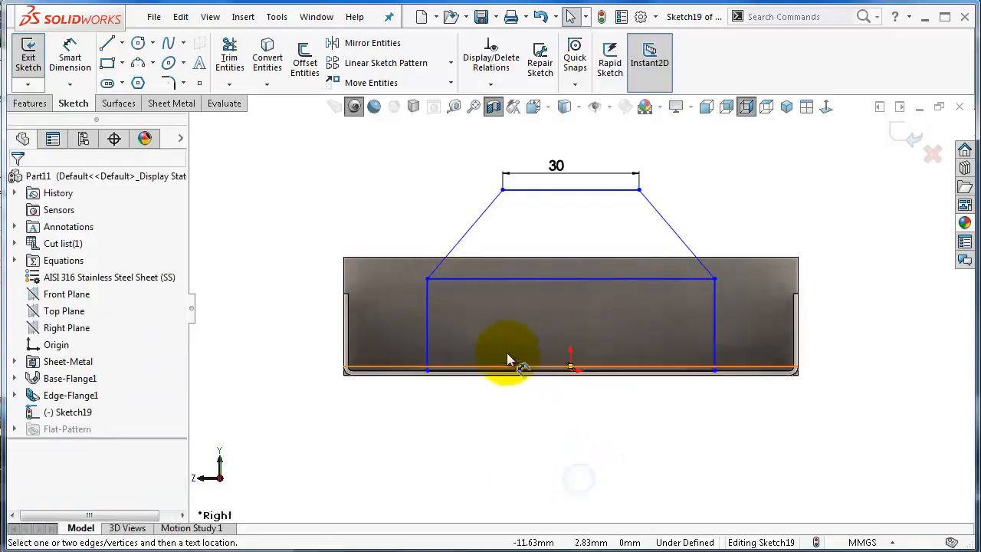
click(428, 303)
click(293, 338)
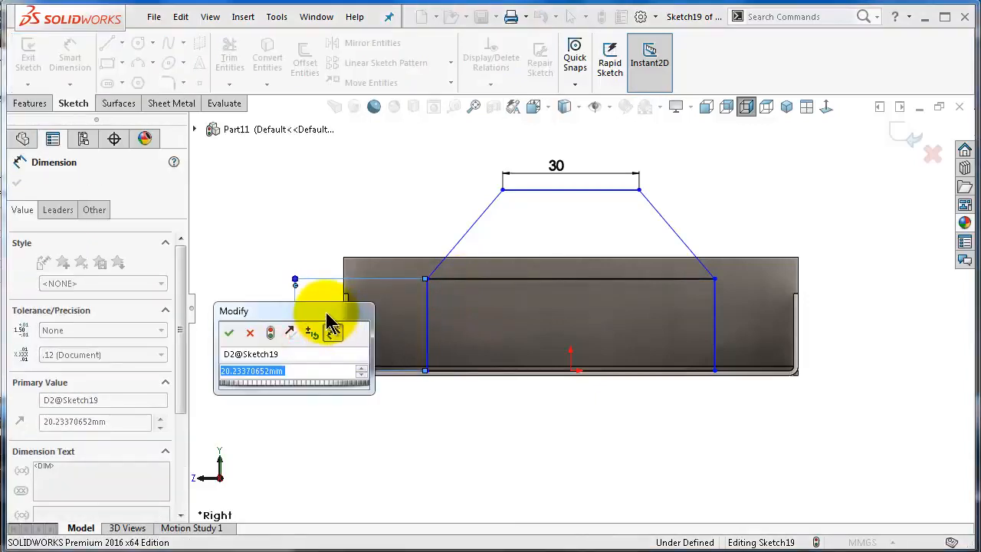
drag(327, 313, 372, 431)
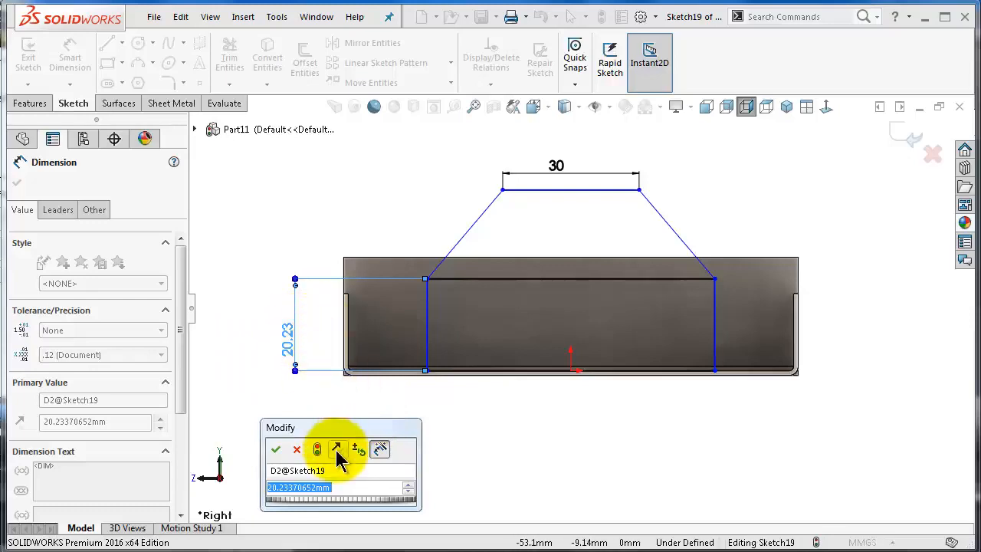
text(10)
key(Return)
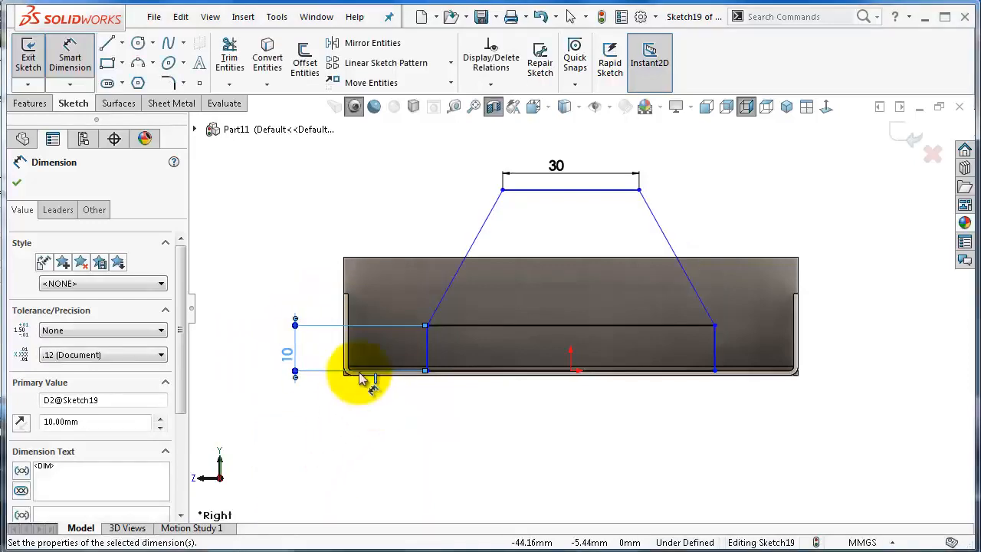
Dimension the rectangle's upper edge to a width of 75 mm
click(464, 328)
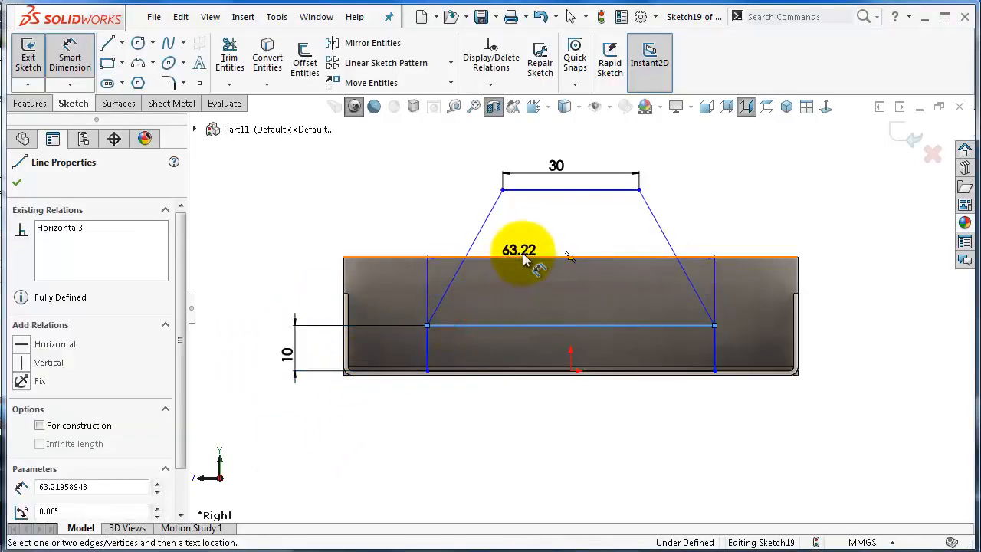
click(529, 243)
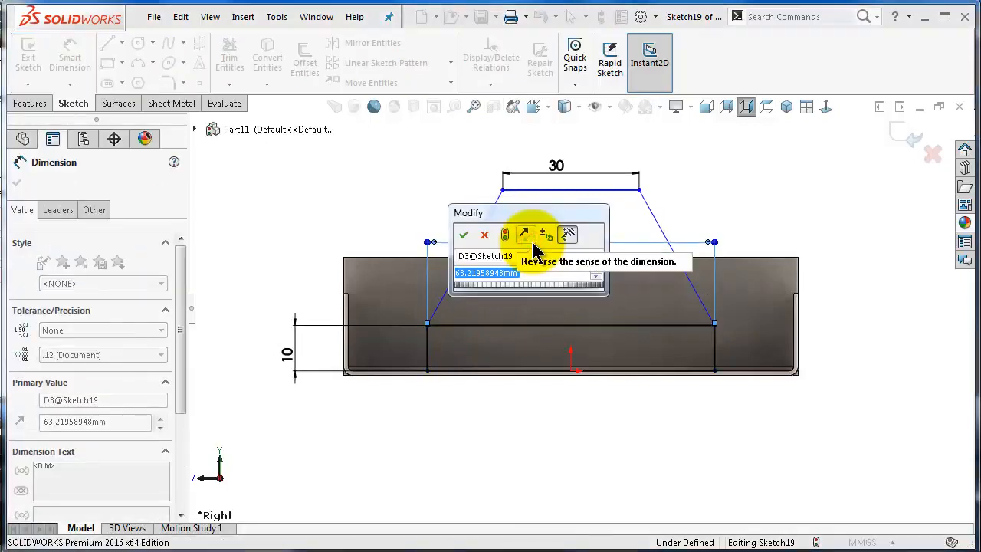
text(7)
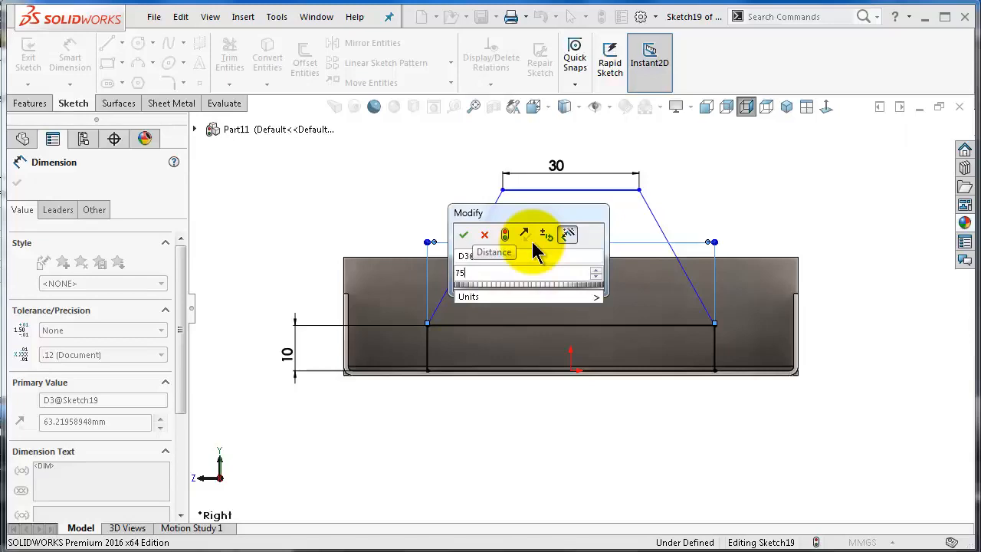
text(5)
key(Return)
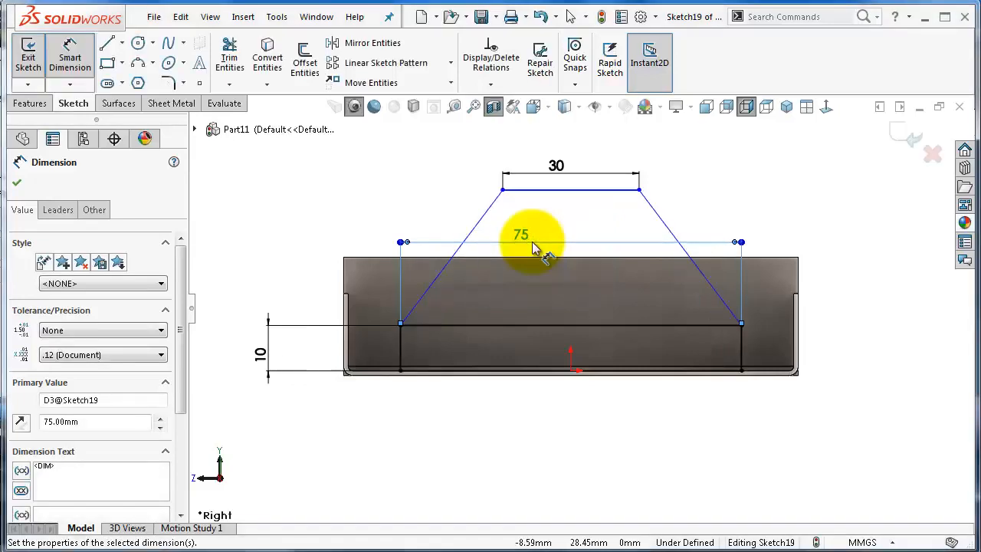
Dimension the distance between the trapezoid's top line and the rectangle's upper edge to 30 mm
click(580, 191)
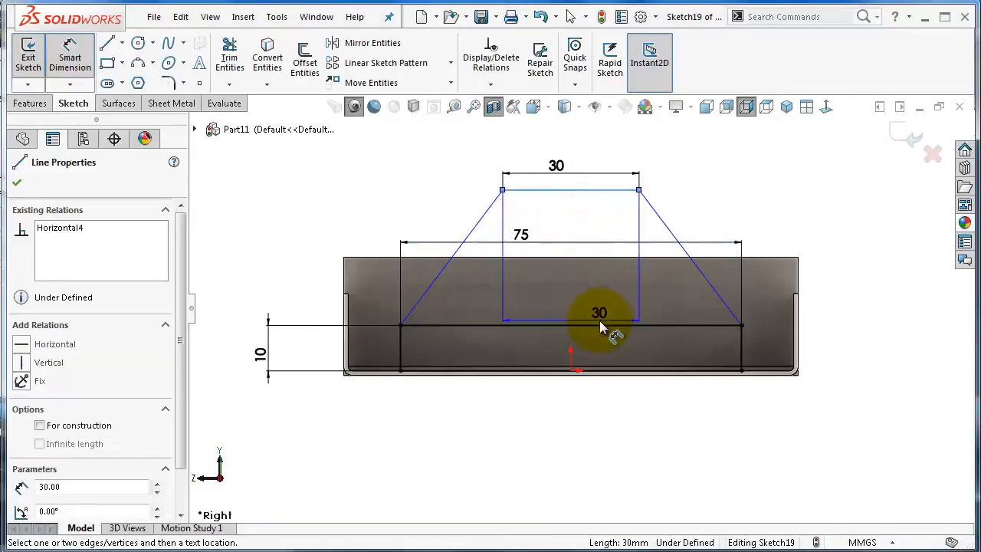
click(600, 322)
click(432, 193)
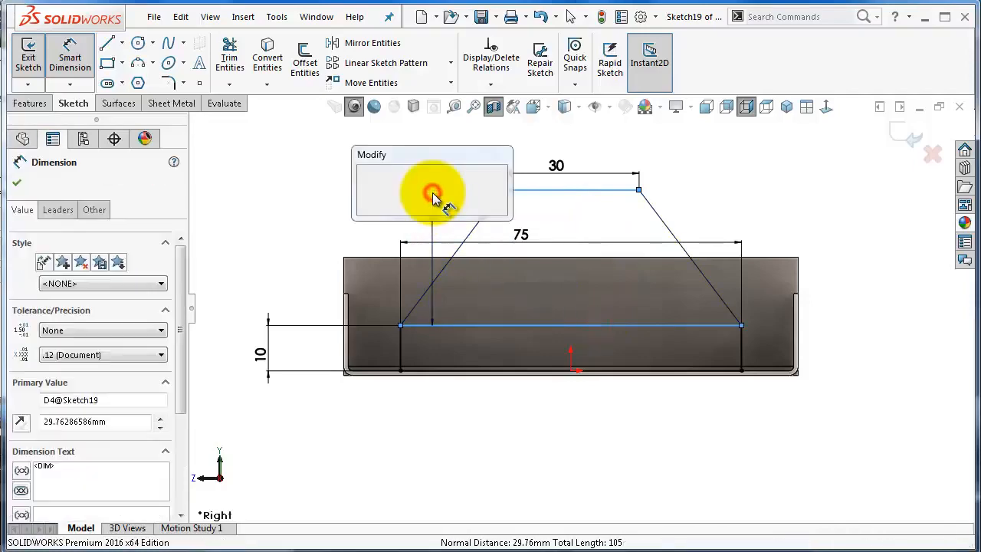
text(30)
key(Return)
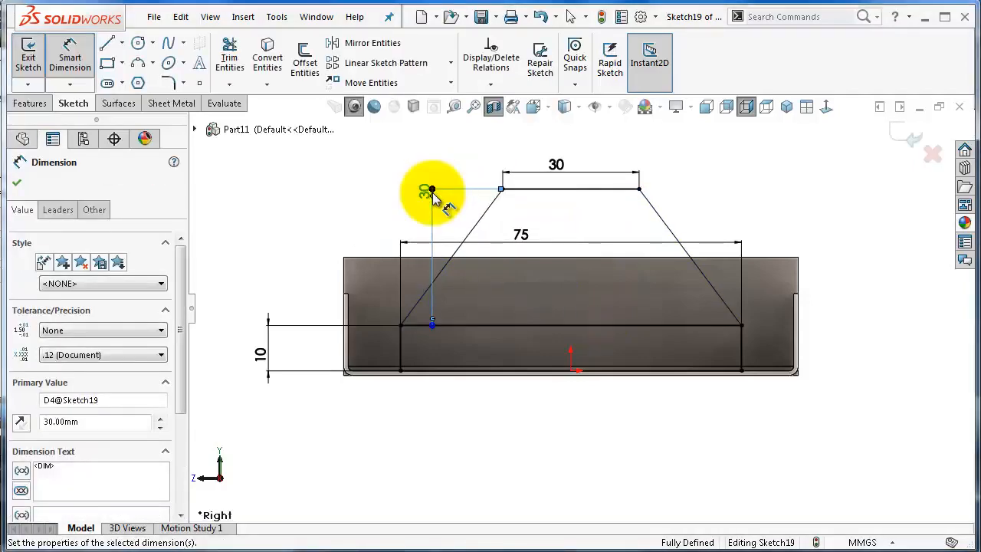
click(280, 160)
key(Escape)
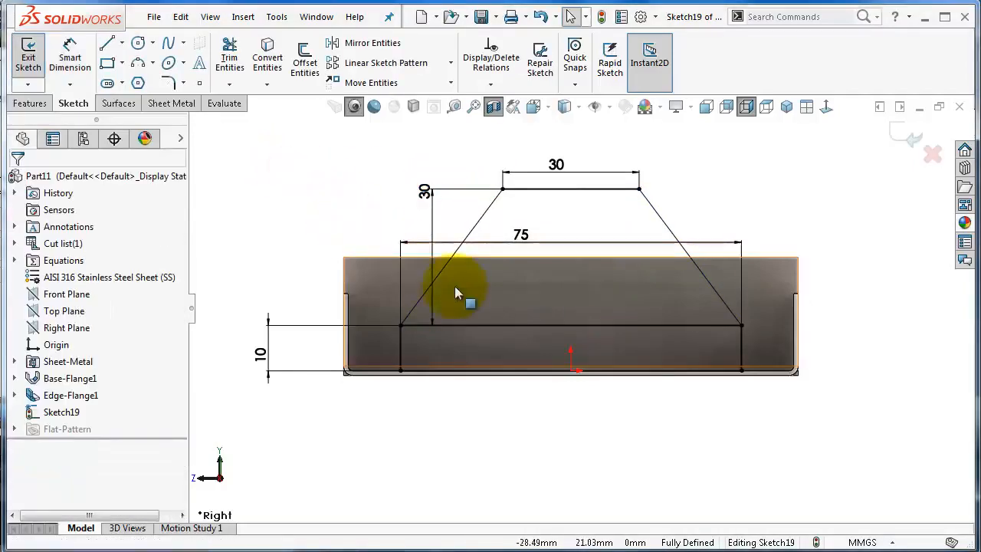
Turn the rectangle's upper edge into construction geometry and extrude the closed profile 30 mm with the Mid Plane end condition
click(499, 325)
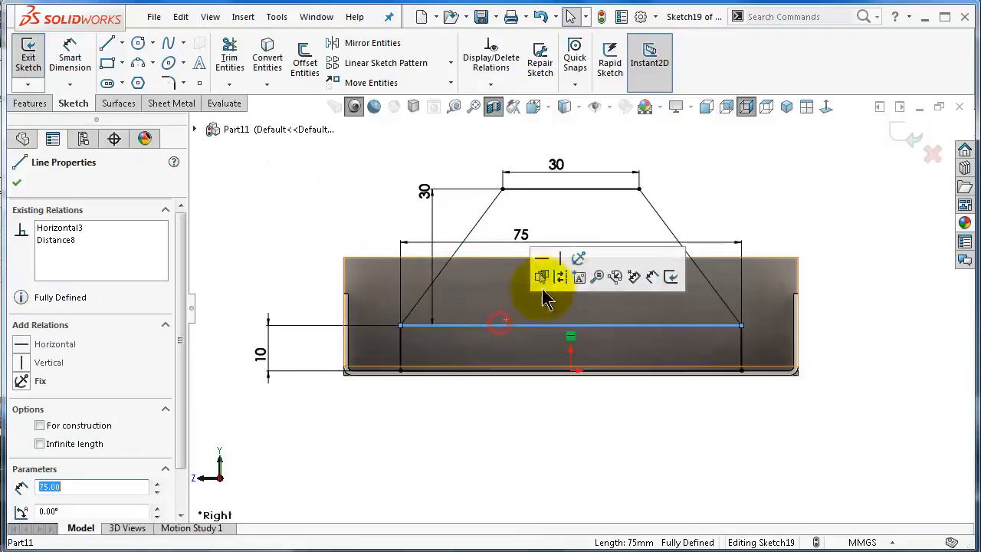
click(775, 189)
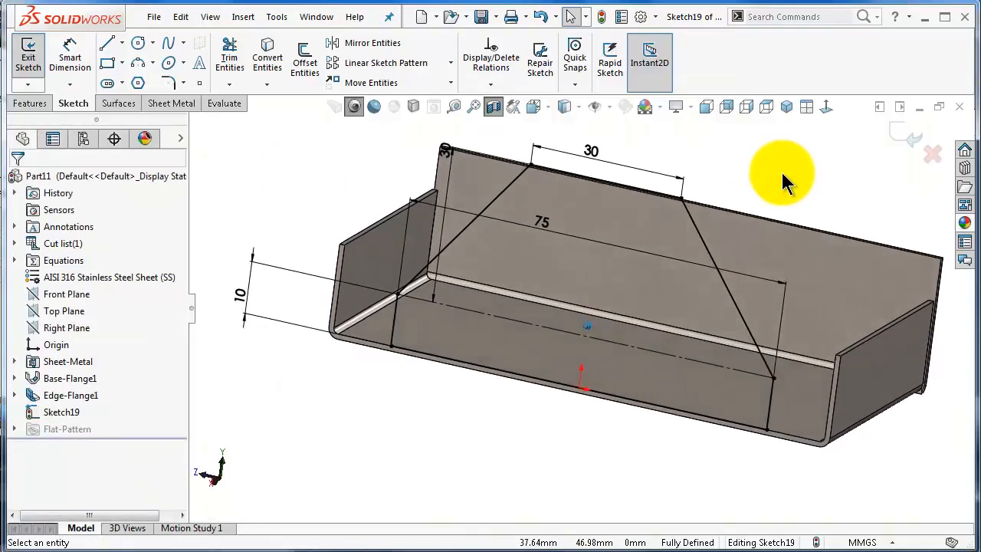
click(29, 104)
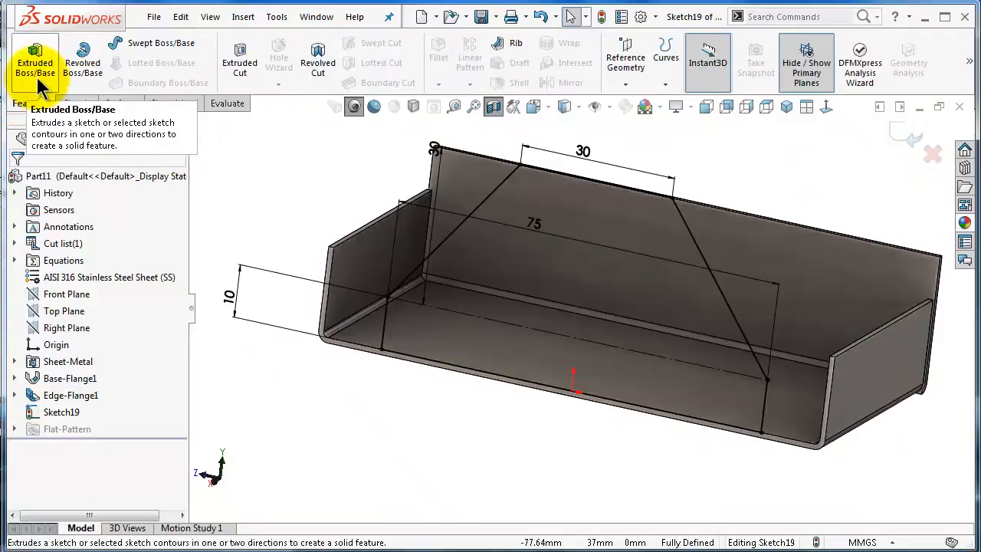
click(37, 78)
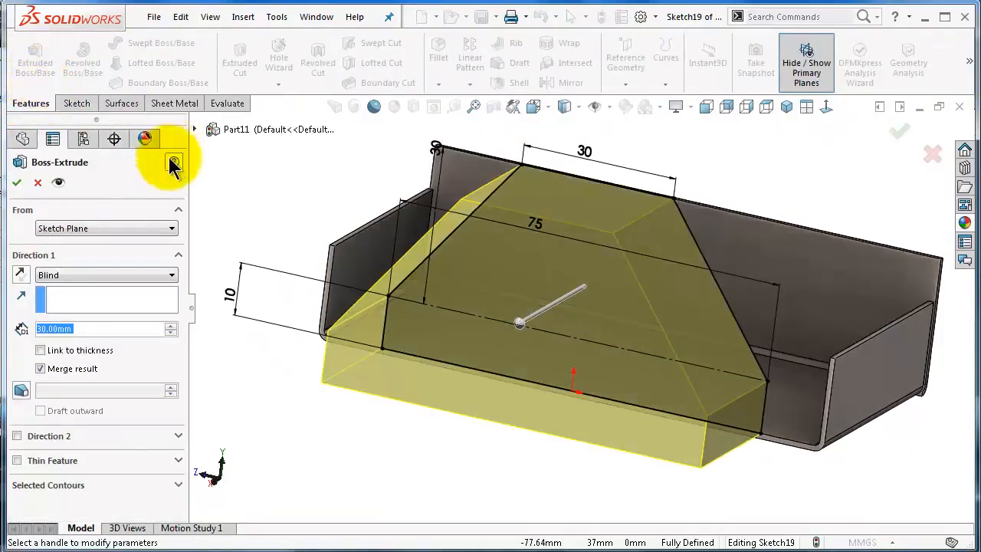
click(72, 277)
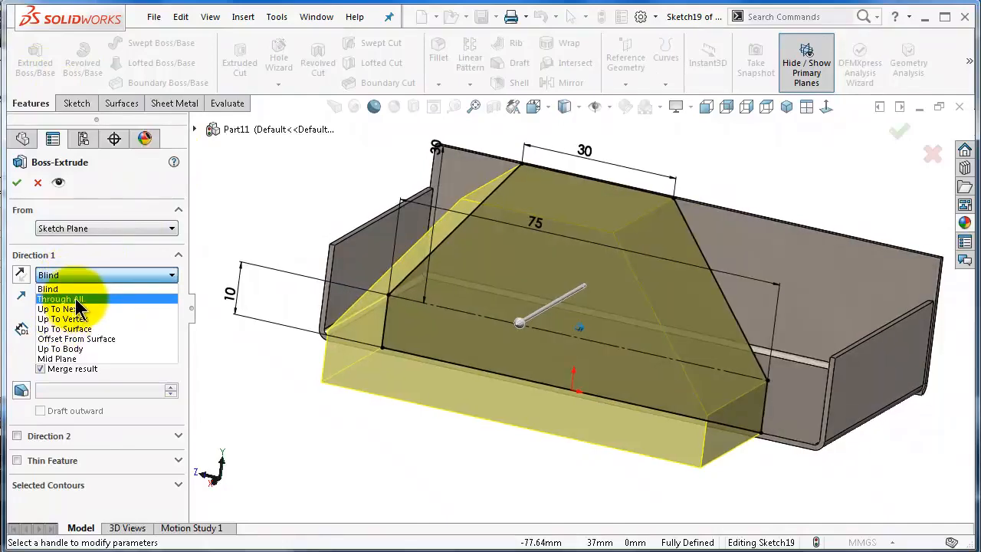
click(79, 359)
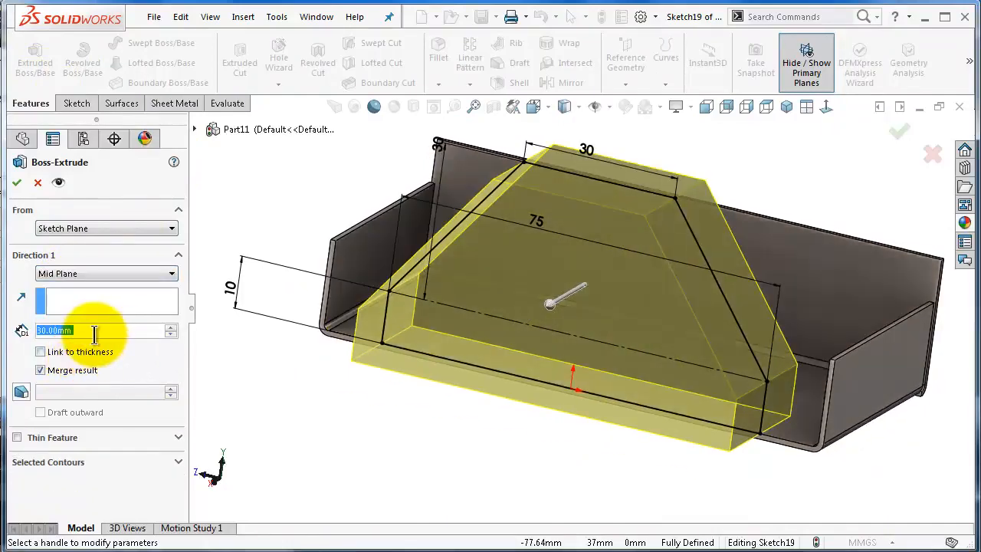
click(16, 182)
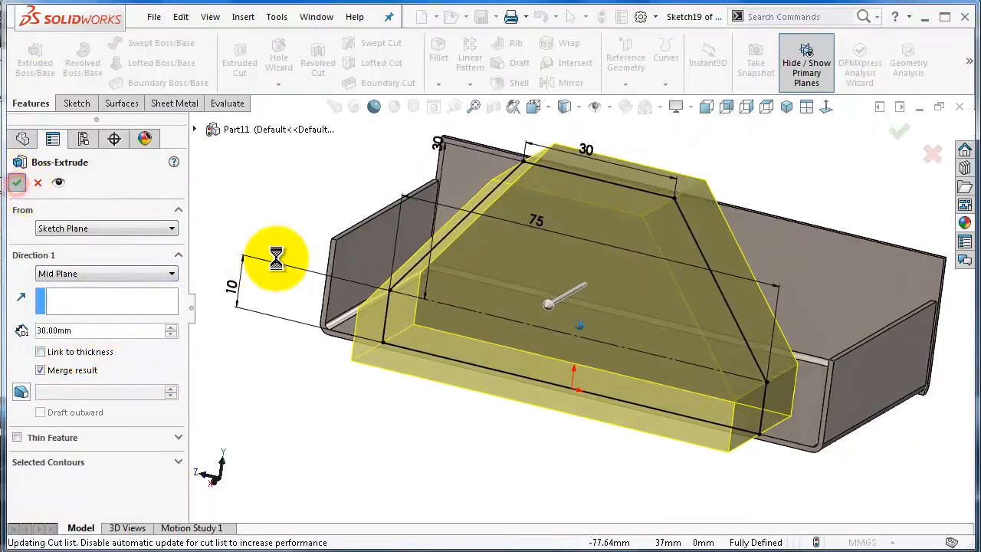
Edit the boss extrude and disable Merge result so the block is a separate body from the tray
click(58, 412)
click(61, 377)
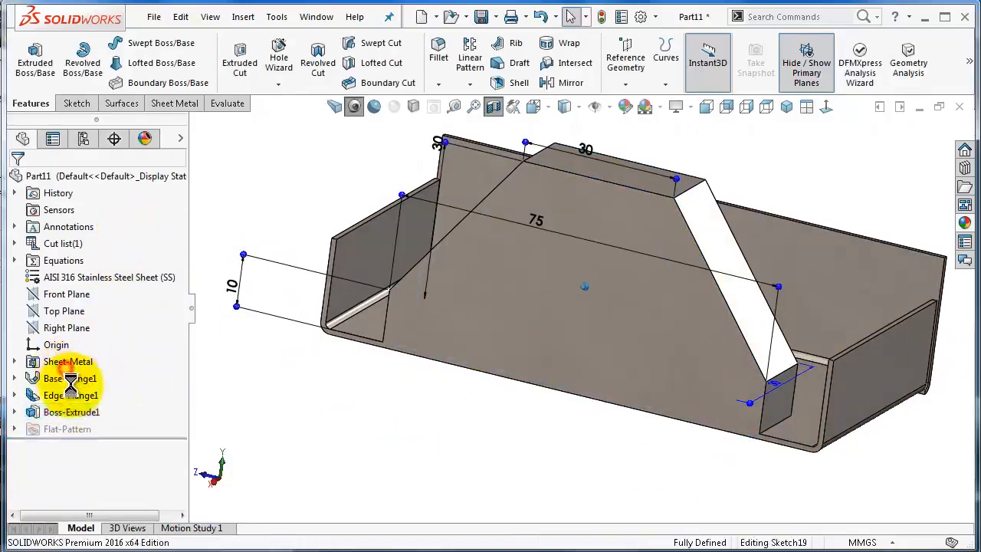
click(67, 374)
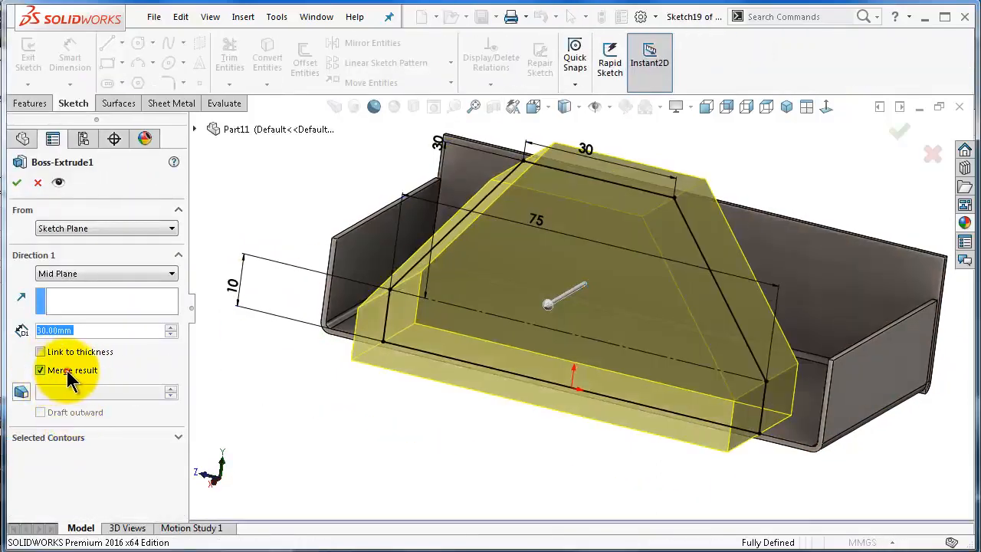
click(18, 182)
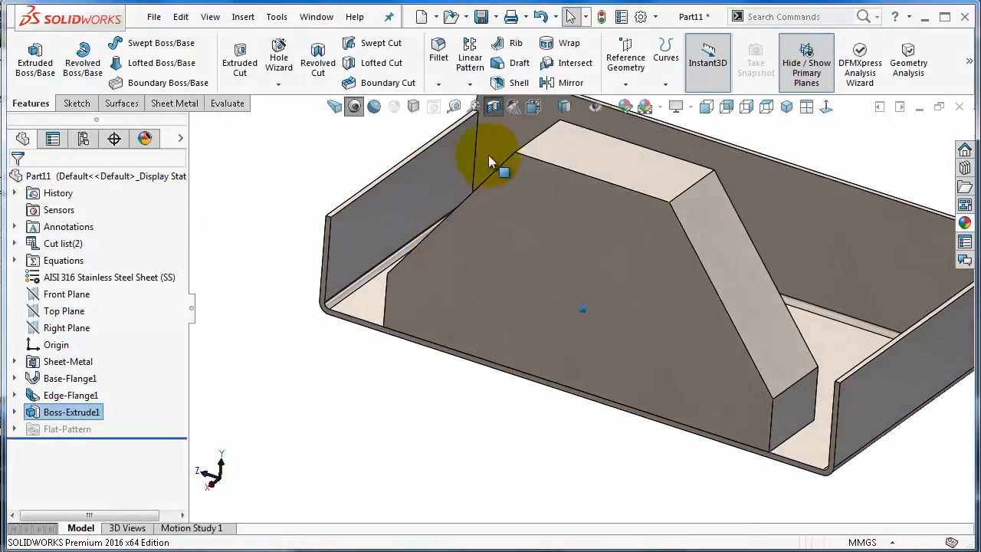
Turn off the section view and select the extruded block feature
click(493, 107)
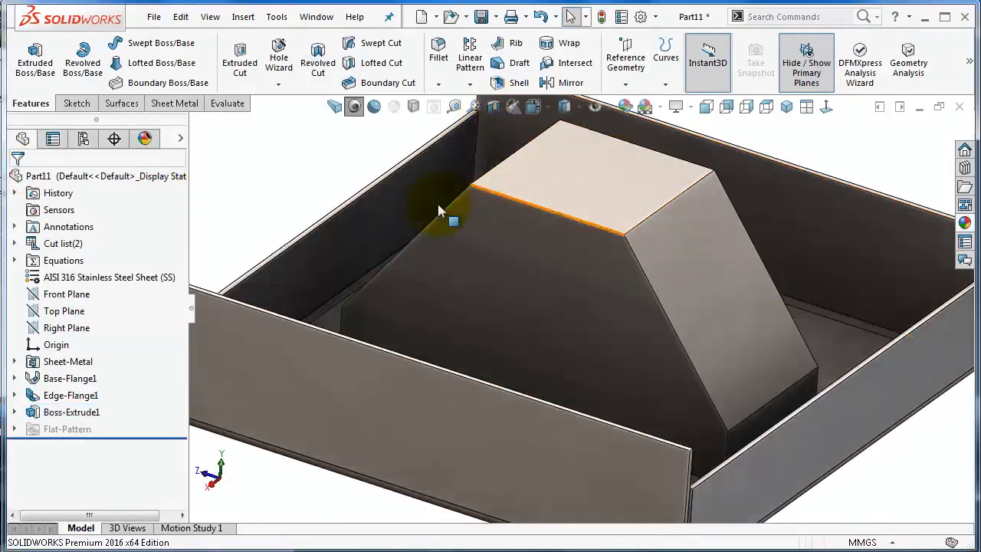
click(591, 208)
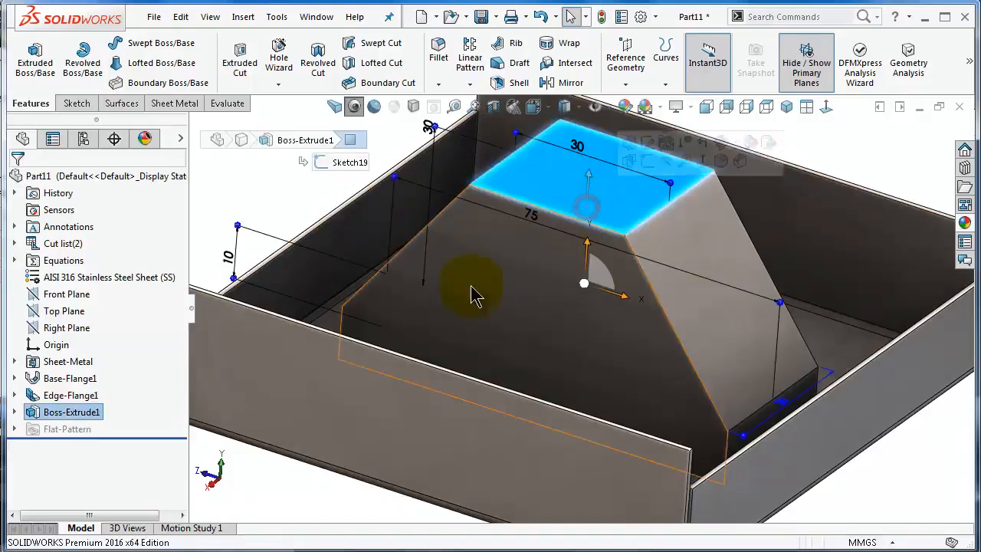
click(69, 414)
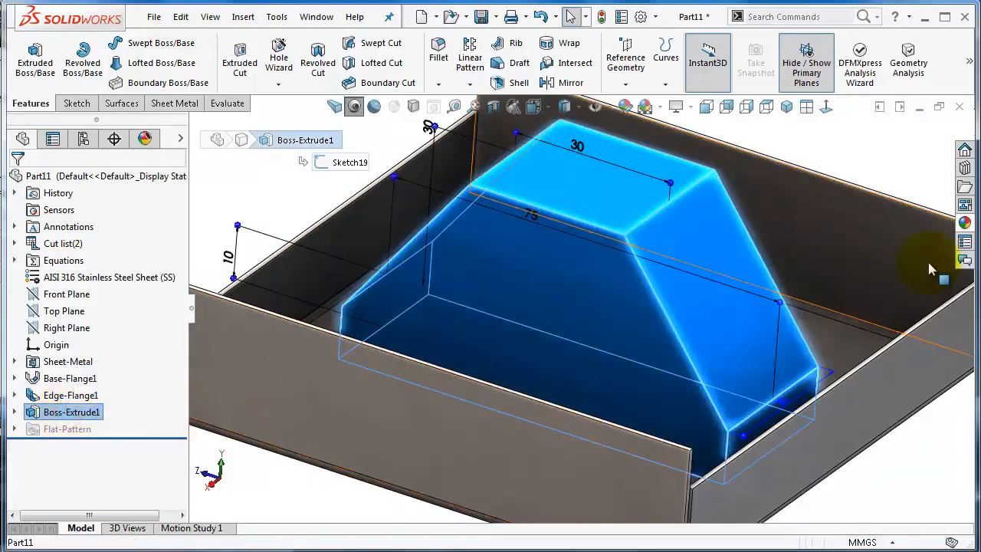
Apply the polished beech 2d appearance to the extruded block inside the tray
click(964, 222)
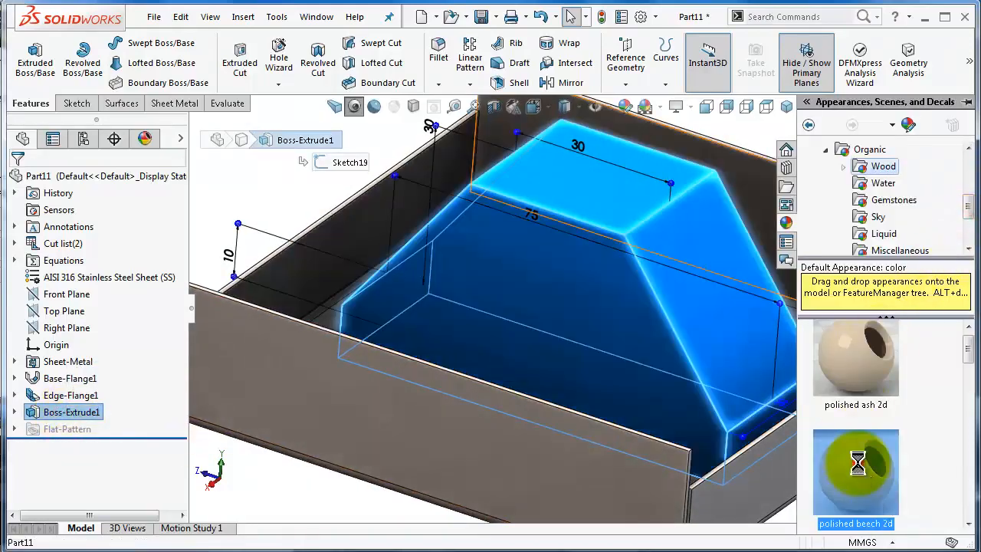
drag(858, 462, 672, 383)
click(317, 176)
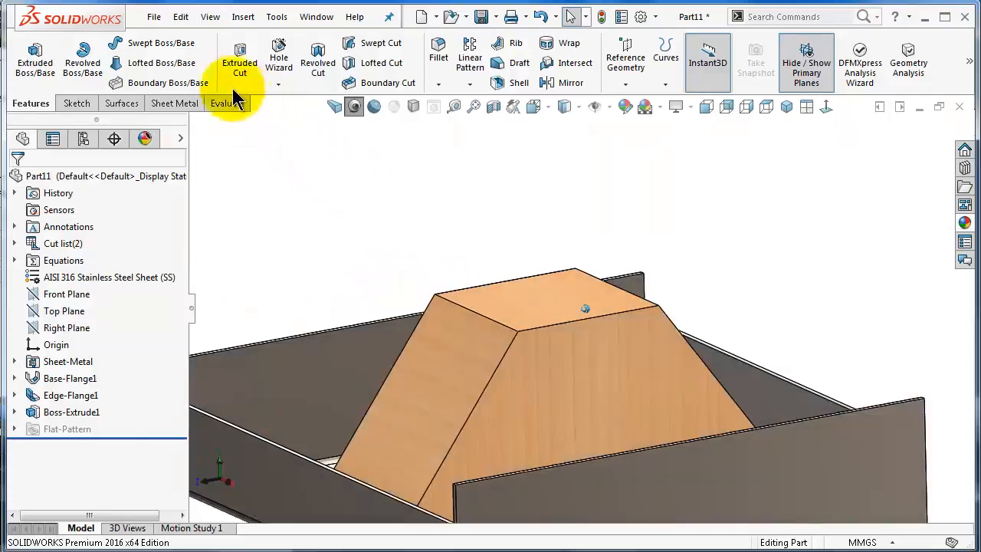
Start an edge flange on the upper edge of one low tray wall, pointing inward with a blind length of about 27 mm
click(171, 105)
click(178, 44)
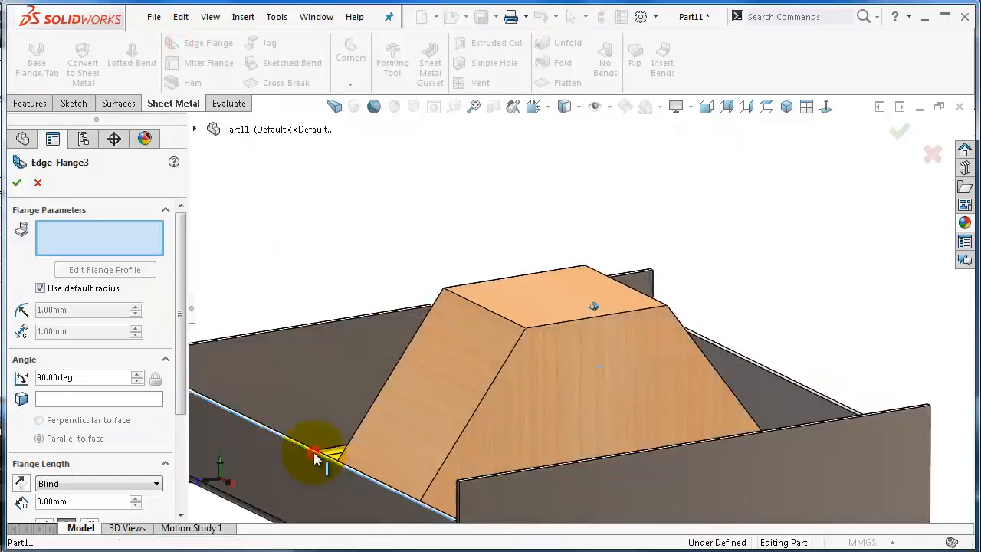
click(315, 454)
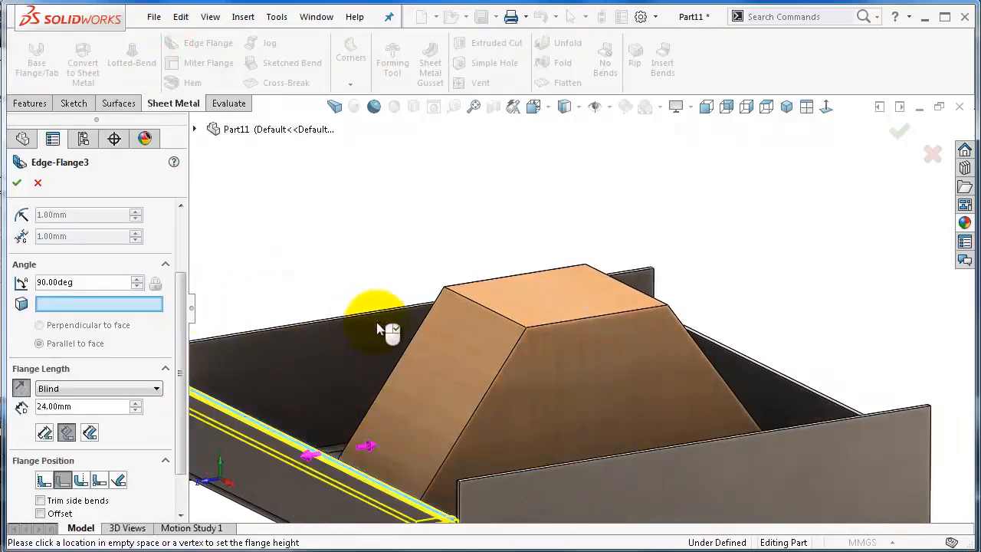
click(443, 342)
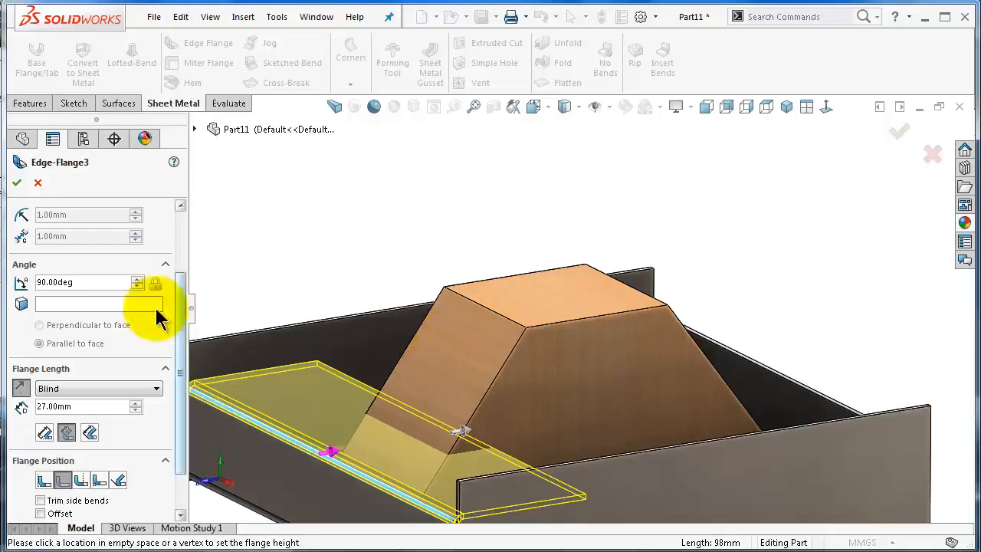
Set the flange angle parallel to the block's nearest sloped face
click(134, 303)
click(457, 346)
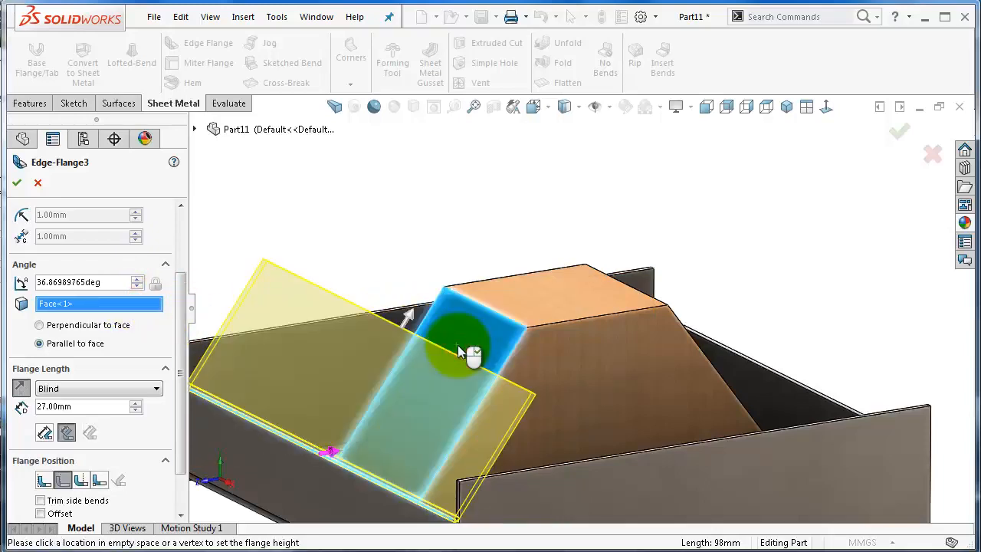
middle_drag(457, 345, 412, 329)
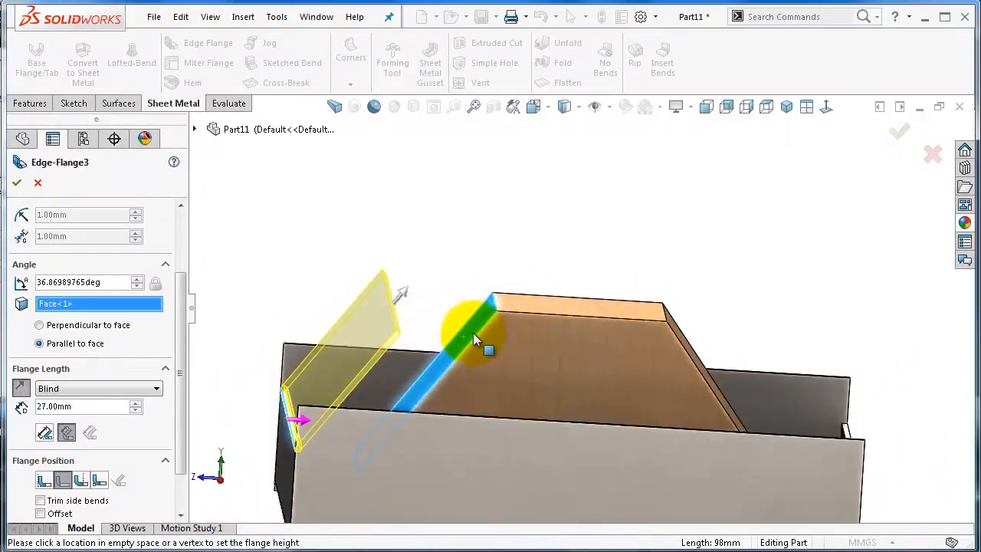
middle_drag(751, 356, 860, 414)
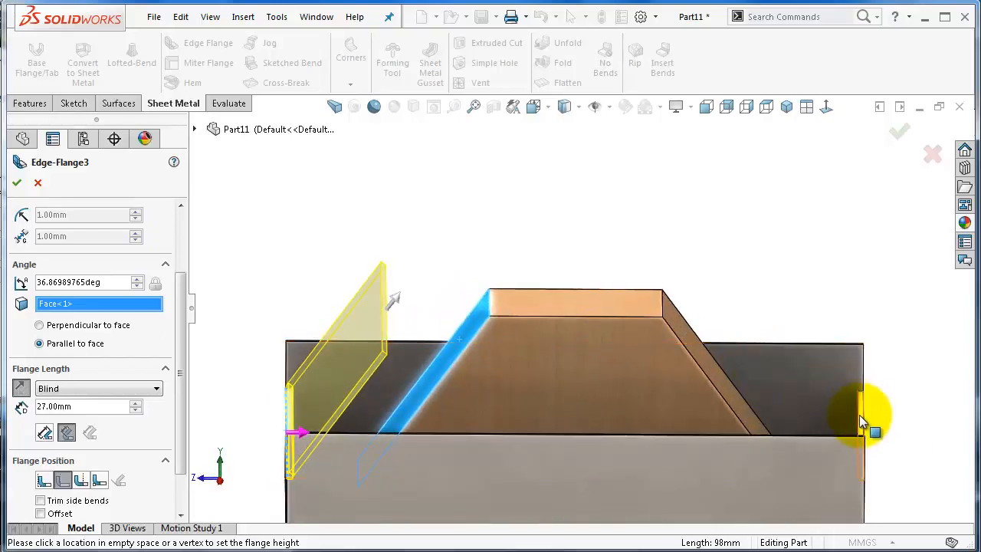
Add the upper edge of the opposite tray wall to the same edge flange
scroll(860, 424, down, 3)
scroll(781, 401, down, 2)
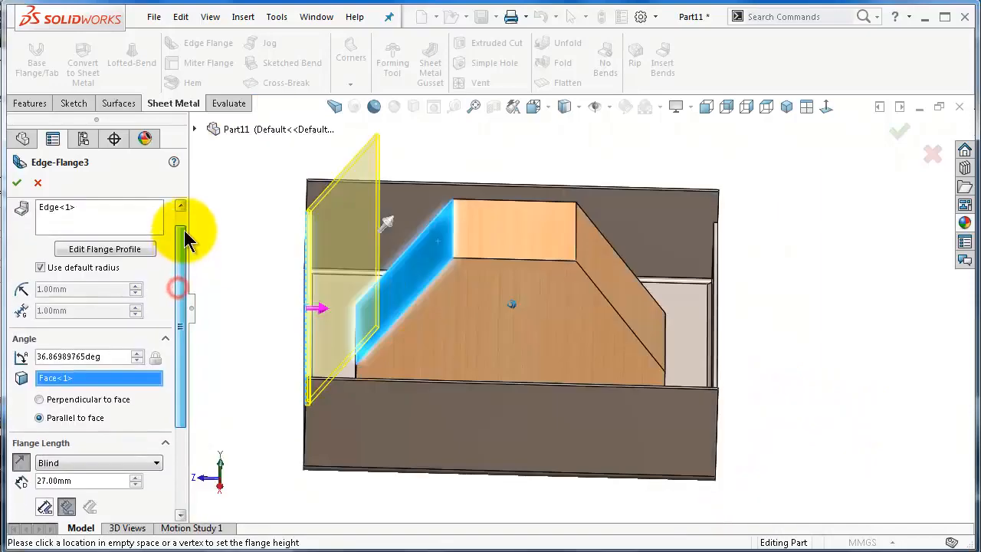
scroll(125, 246, up, 1)
click(125, 245)
middle_drag(399, 276, 717, 322)
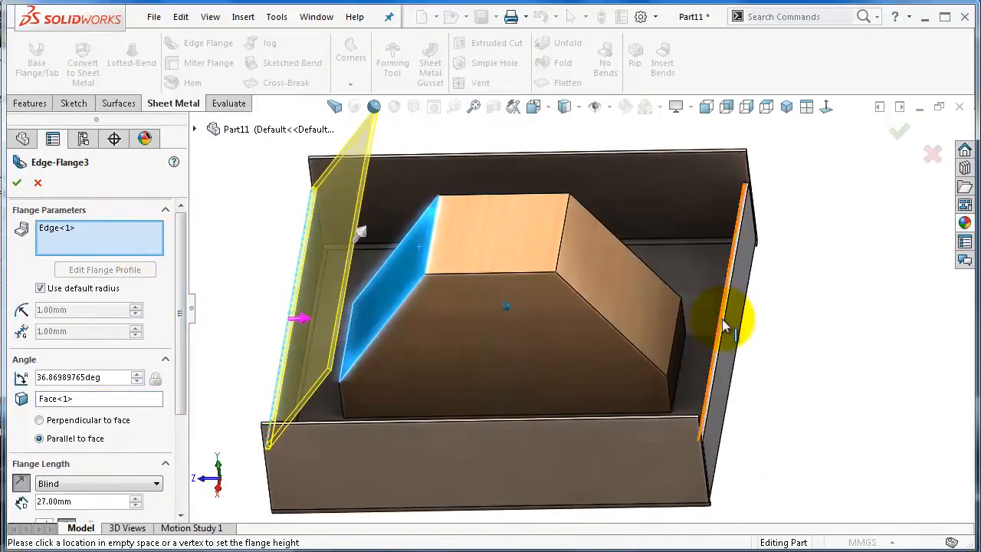
scroll(717, 322, down, 4)
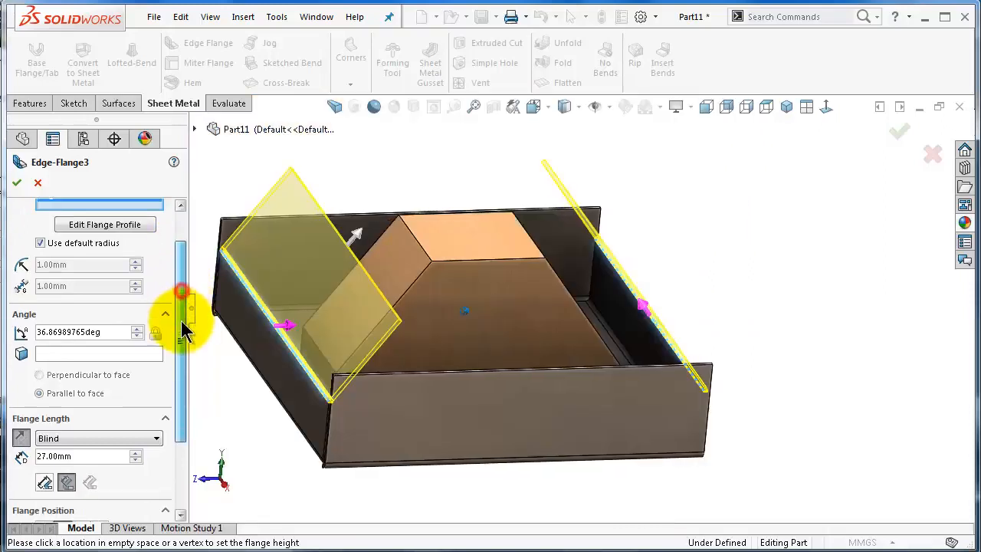
Reselect the block's sloped face nearest the first flange as the reference for the flange angle
mouse_move(182, 325)
mouse_down()
mouse_move(181, 342)
mouse_move(186, 325)
mouse_up()
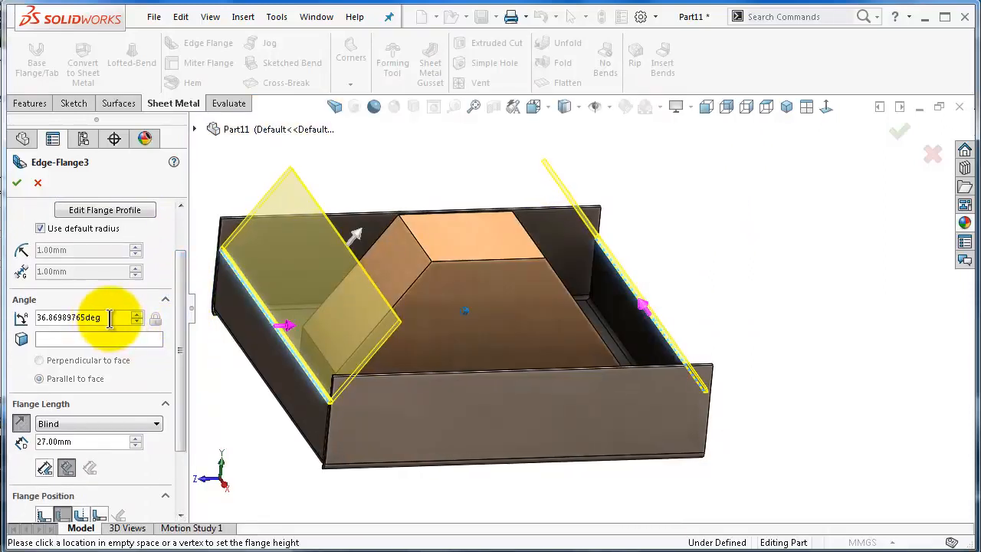
drag(110, 317, 81, 320)
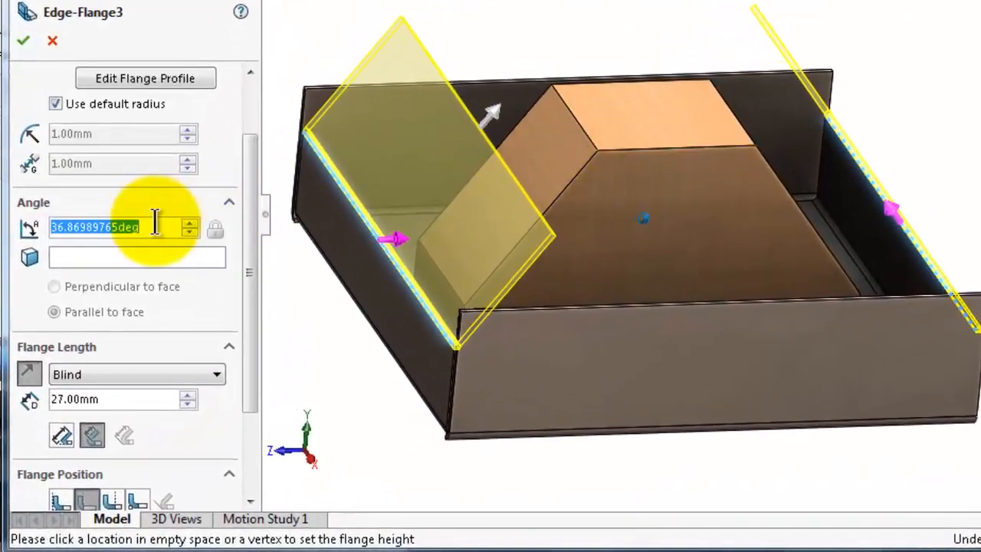
drag(245, 219, 253, 261)
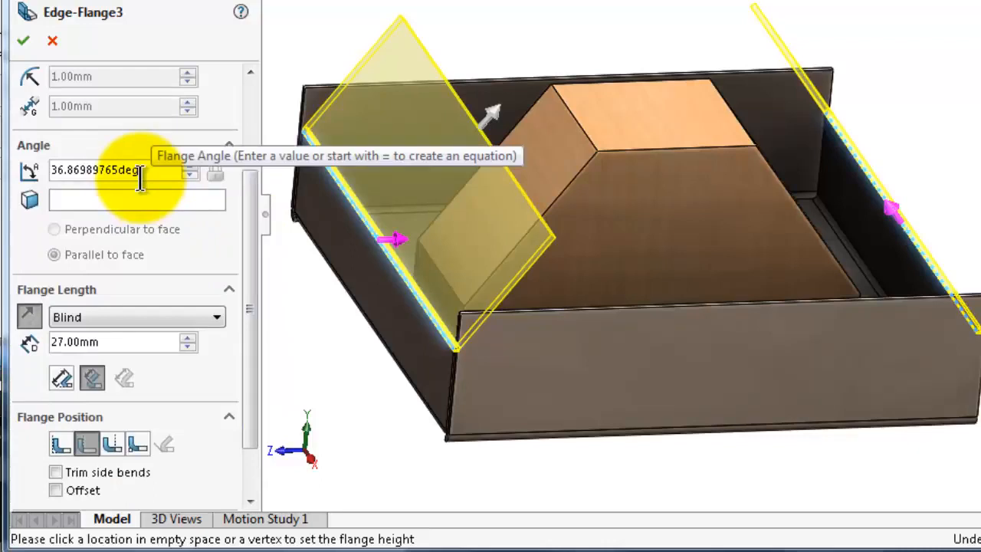
click(72, 198)
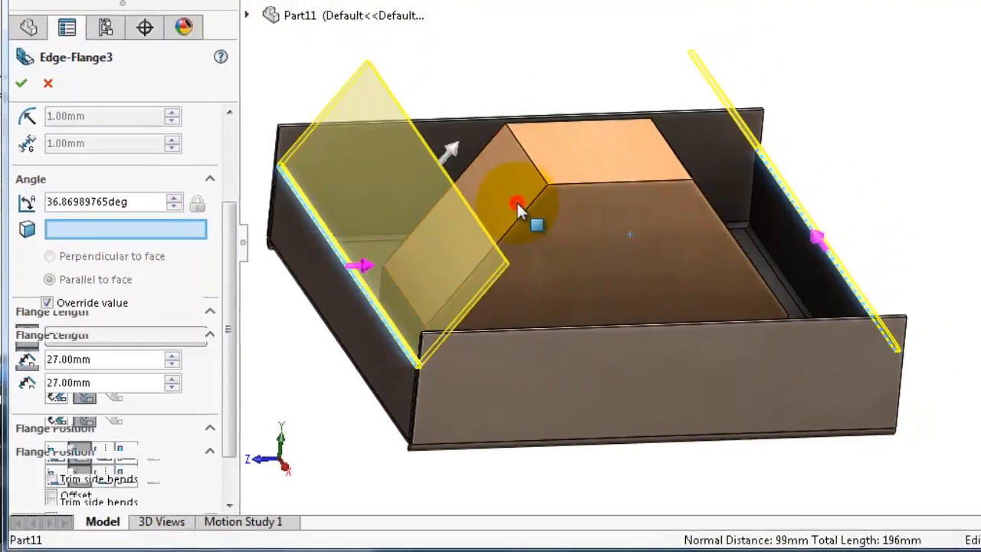
click(563, 188)
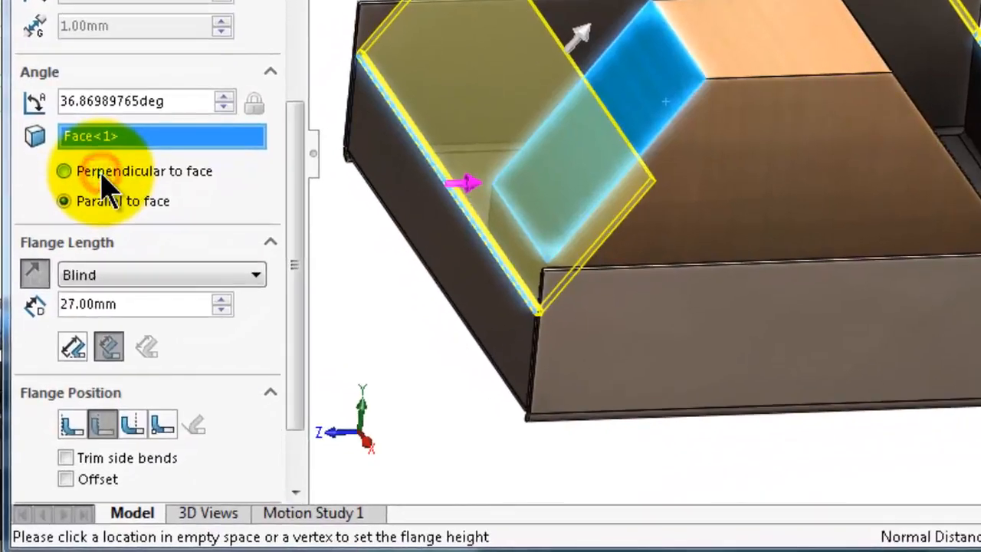
Make both flanges perpendicular to the selected face, shorten them to about 12 mm and accept the edge flange
click(107, 184)
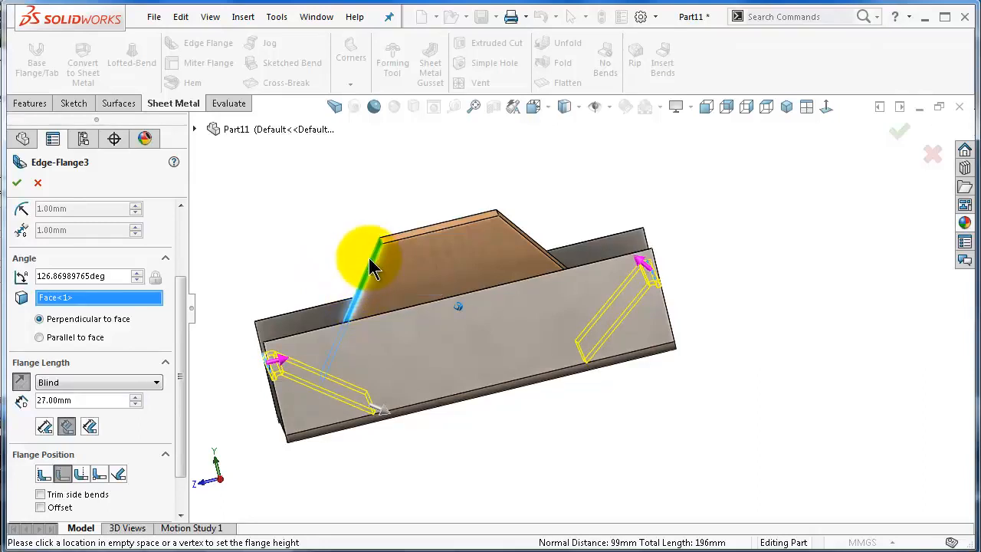
drag(383, 414, 365, 405)
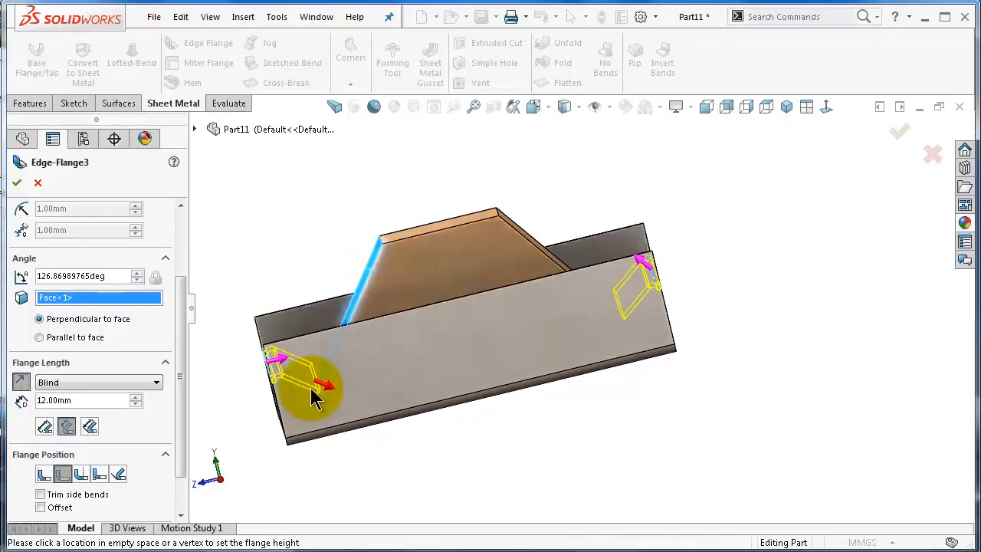
middle_drag(376, 335, 364, 391)
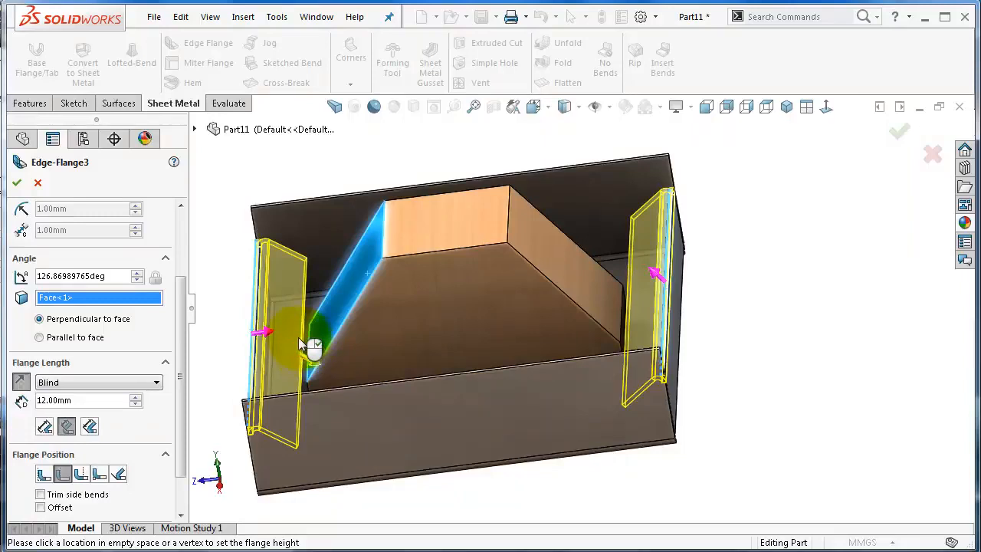
click(18, 186)
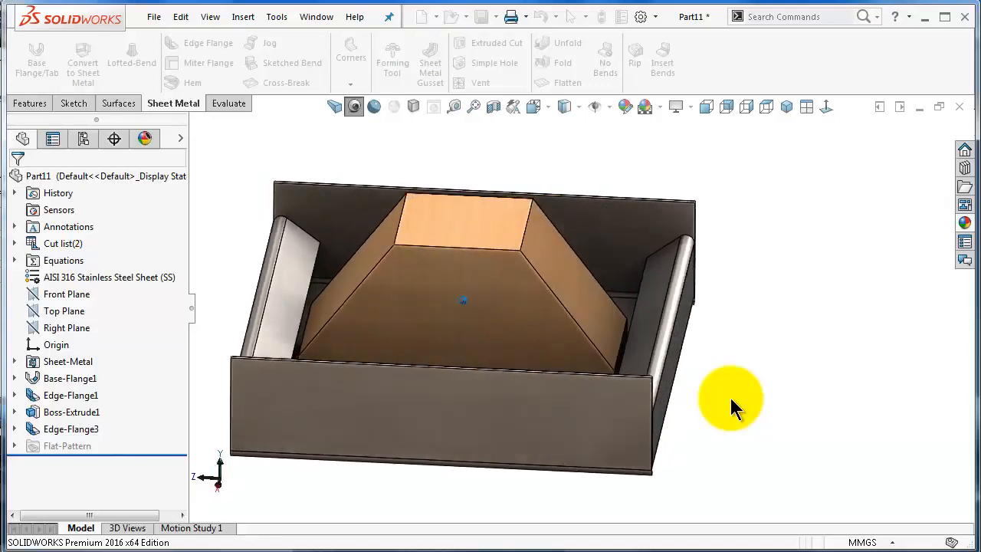
Edit the new edge flange so both flanges are parallel to the block's sloped face
click(80, 427)
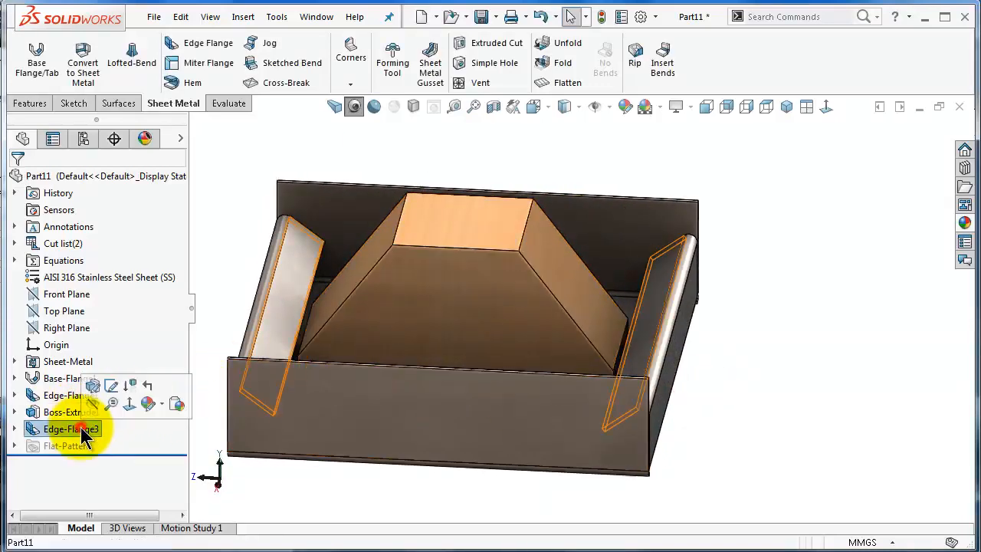
click(90, 387)
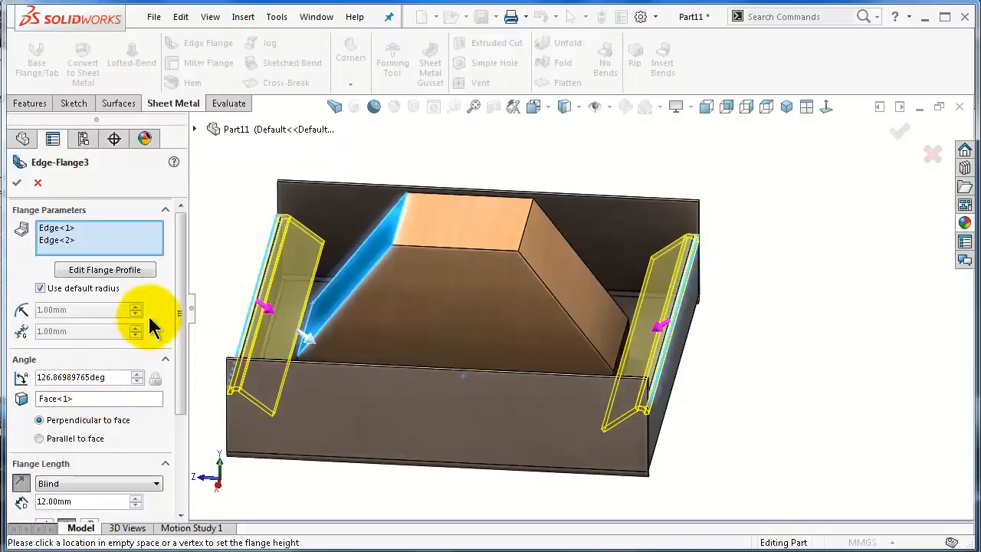
click(61, 437)
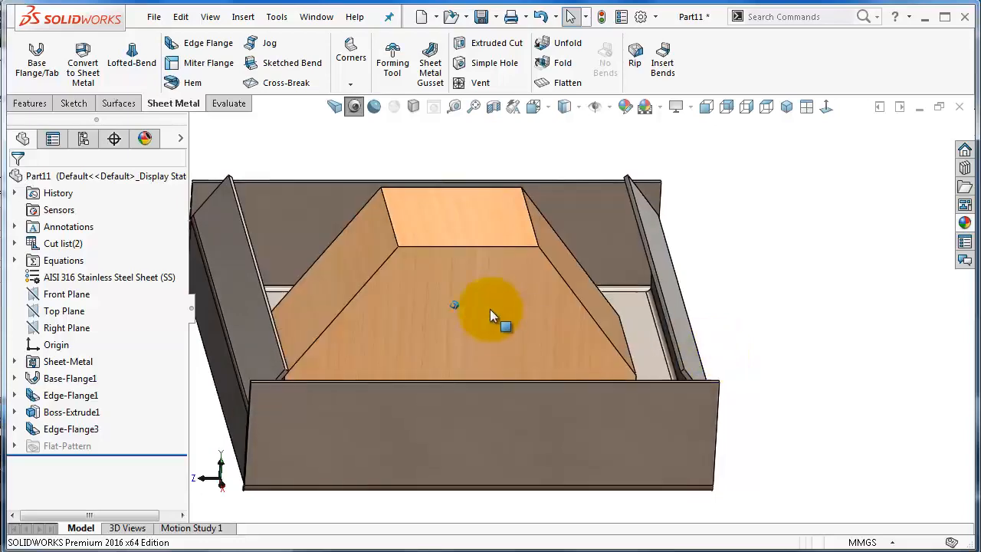
mouse_move(429, 346)
middle_down()
mouse_move(342, 311)
mouse_move(430, 246)
mouse_move(403, 243)
mouse_move(339, 268)
mouse_move(394, 279)
middle_up()
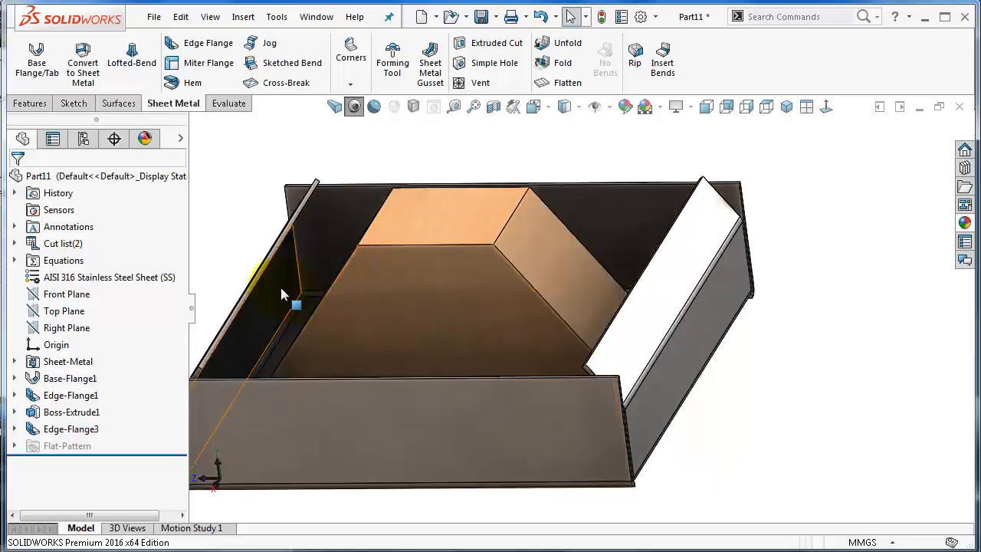
middle_drag(275, 285, 271, 301)
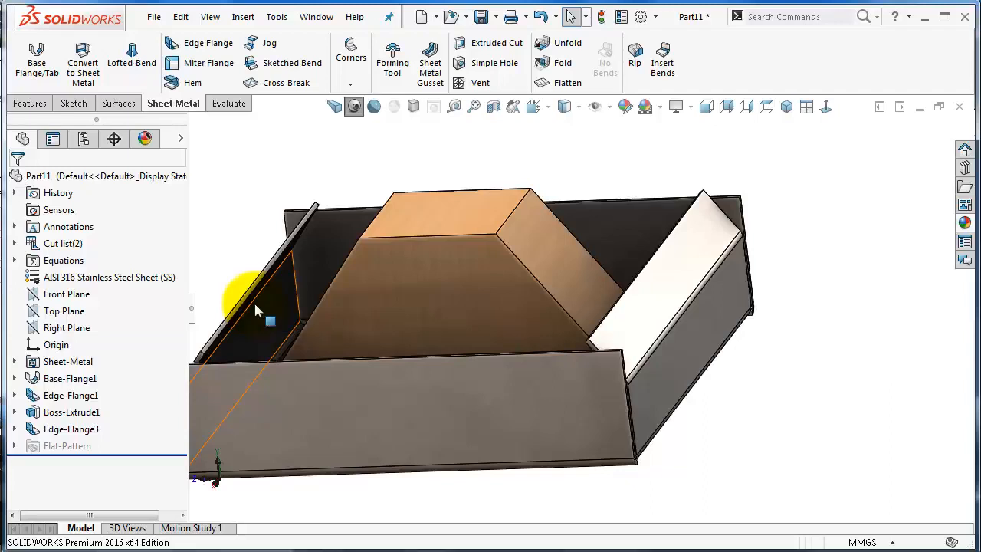
Reopen the edge flange for editing and remove the second edge from its selection
click(93, 429)
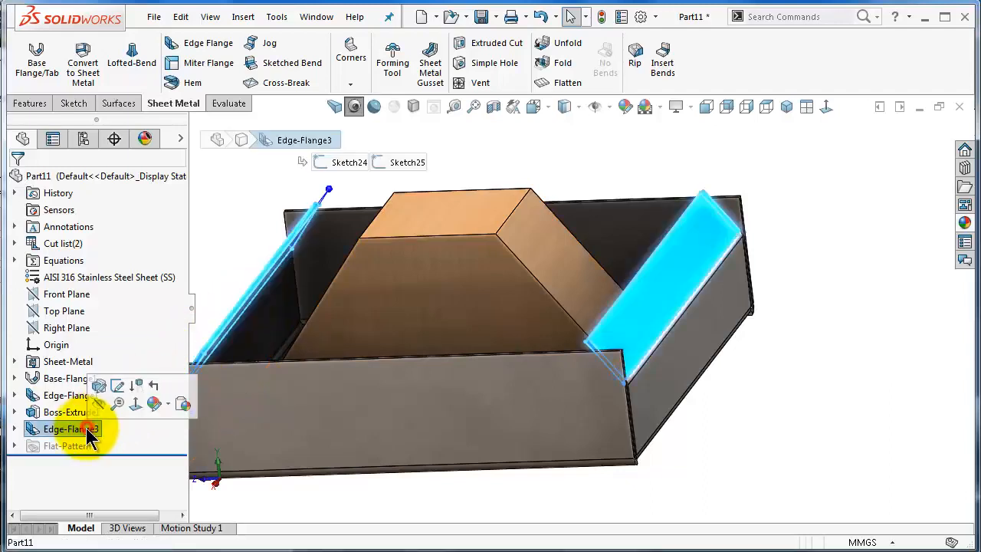
click(97, 385)
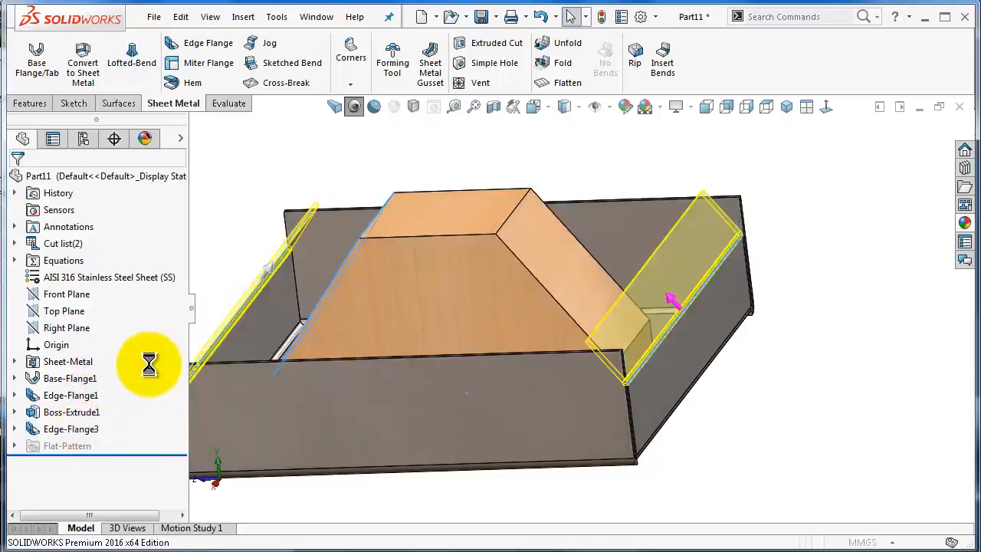
click(65, 240)
right_click(73, 240)
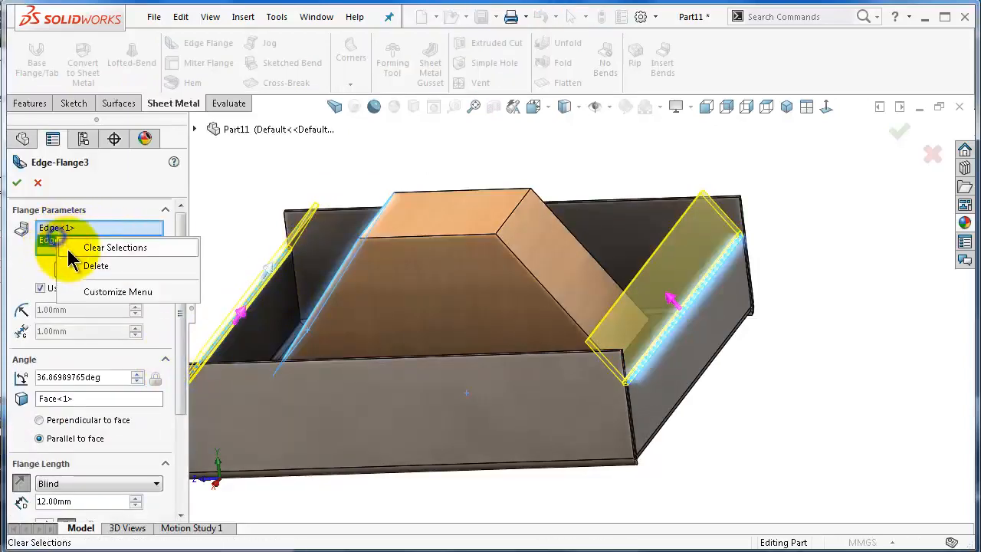
click(77, 262)
Replace the angle reference with the thin top face of the opposite tray wall, keeping the flange parallel to it, and accept
click(84, 399)
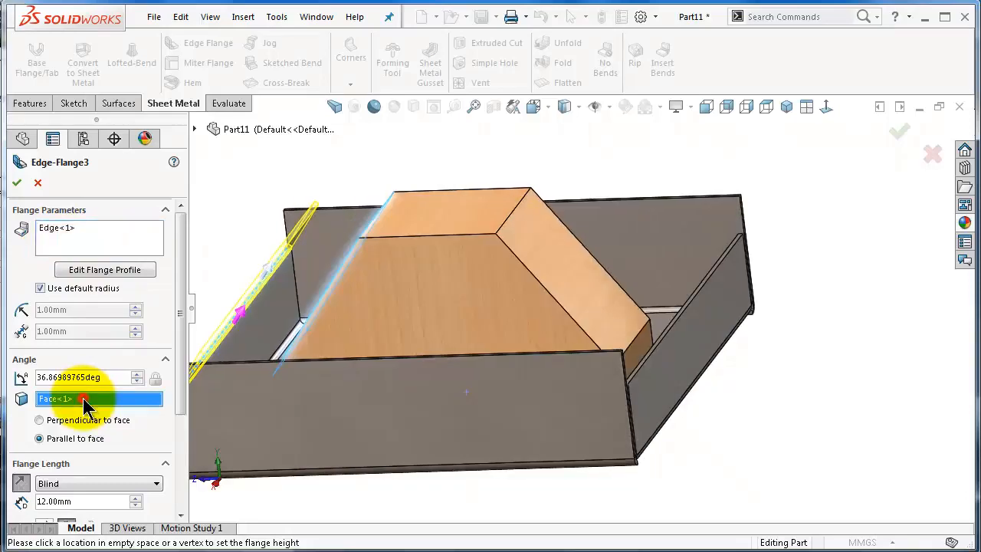
scroll(620, 322, down, 5)
scroll(669, 292, up, 5)
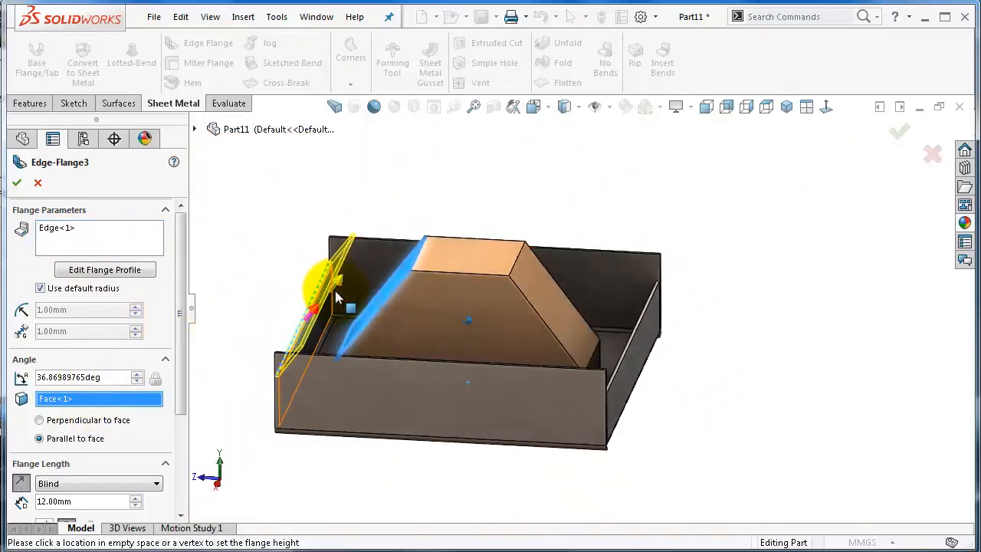
scroll(387, 293, down, 6)
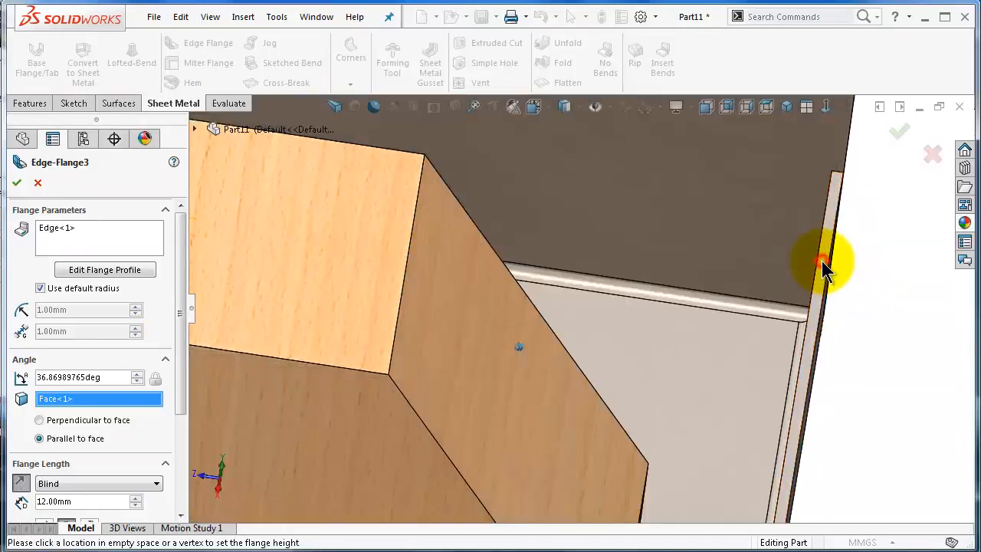
click(826, 273)
scroll(843, 295, up, 8)
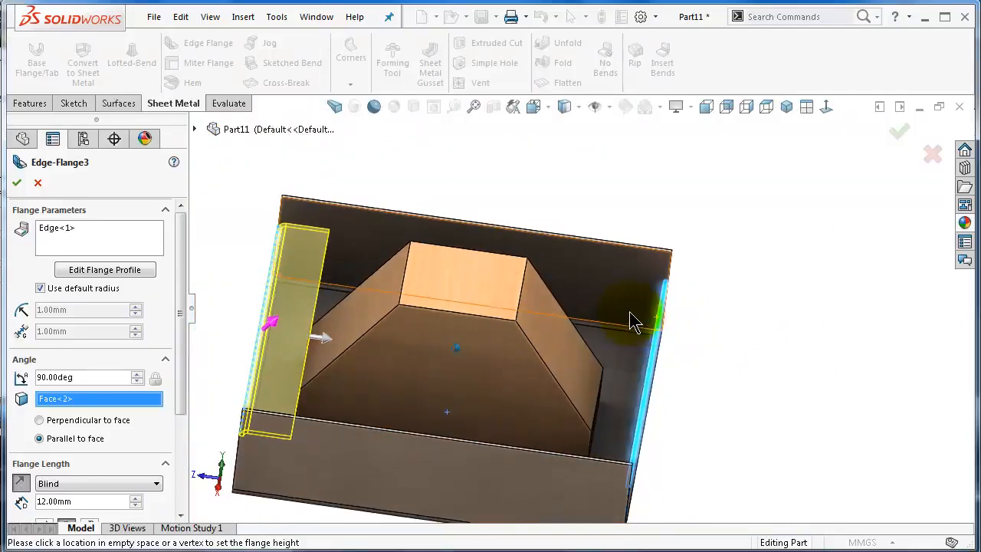
middle_drag(629, 311, 640, 307)
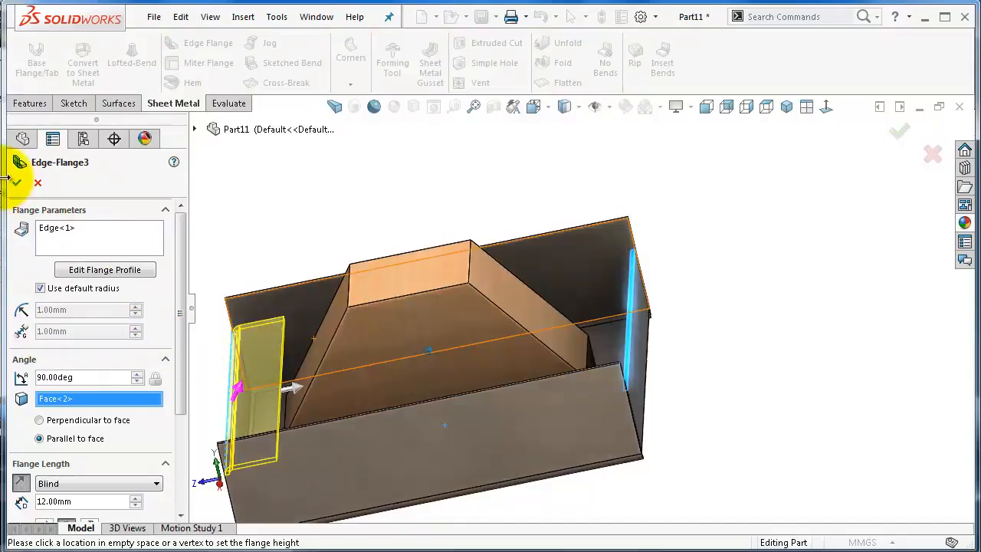
click(16, 183)
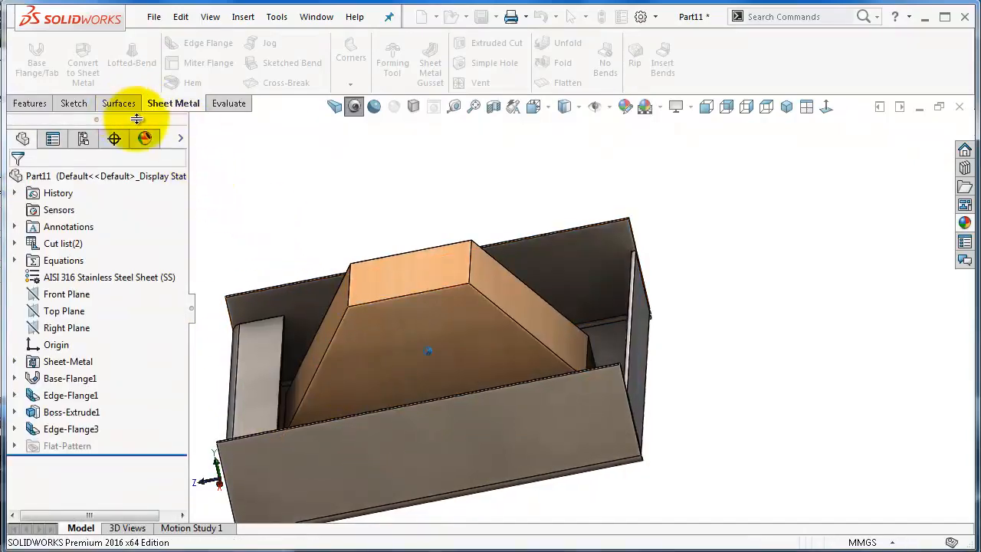
click(358, 149)
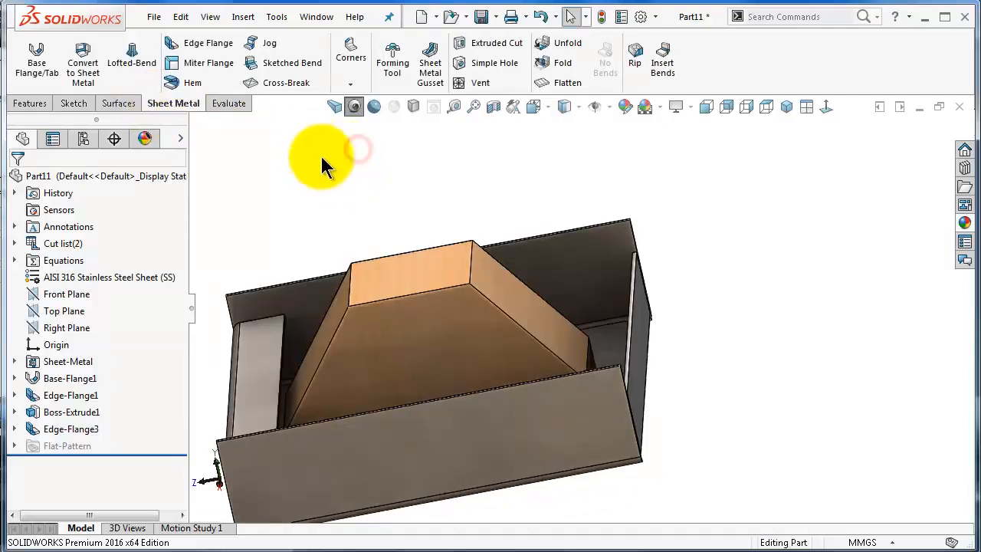
Add an edge flange about 8 mm long at 90° on the inner top edge of the tray wall without a flange
click(206, 43)
scroll(627, 326, down, 5)
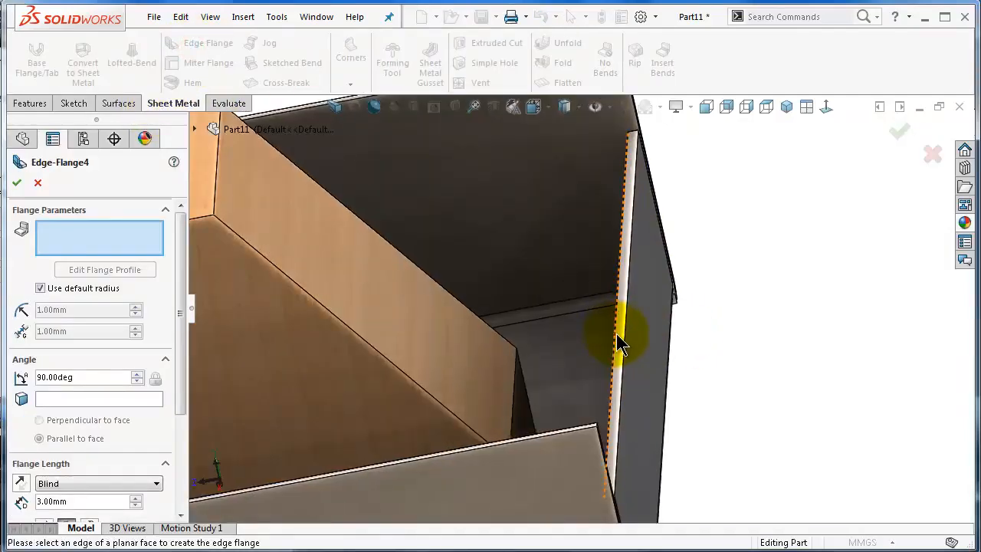
click(604, 337)
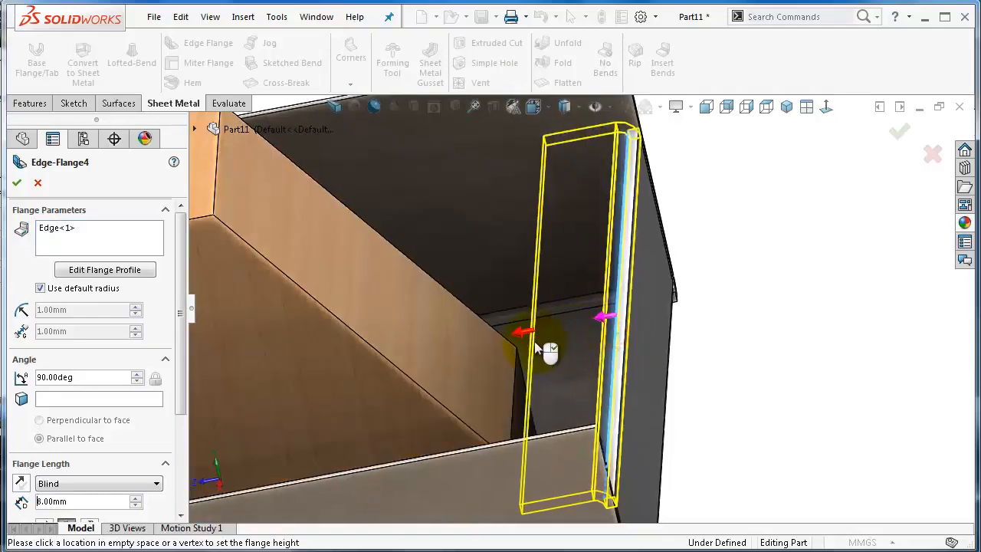
click(536, 337)
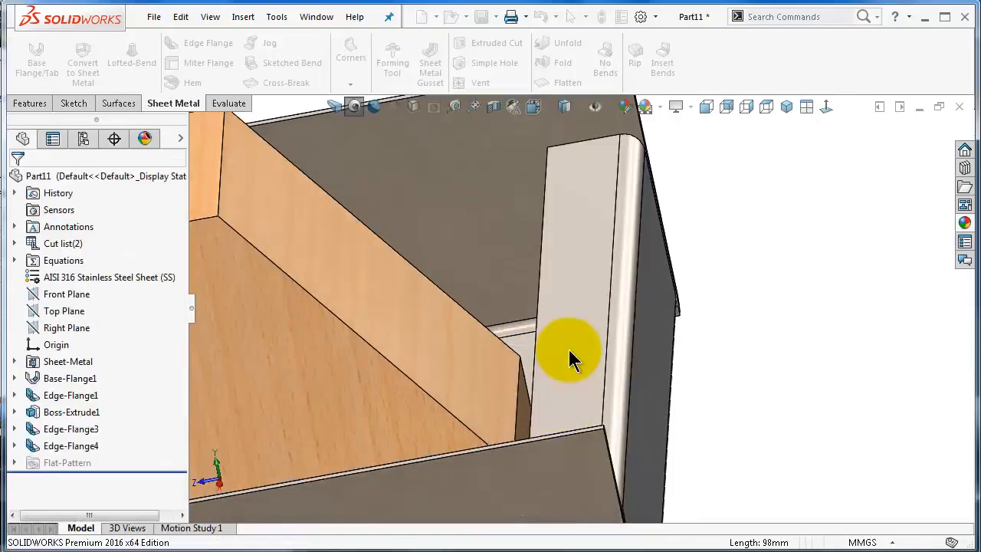
middle_drag(569, 351, 561, 354)
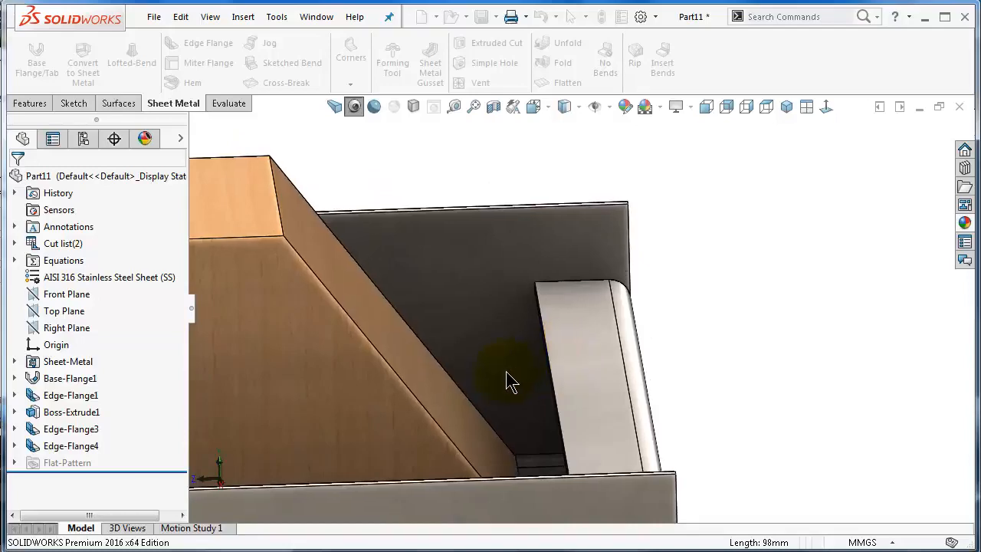
middle_drag(506, 372, 398, 368)
scroll(460, 378, up, 3)
scroll(397, 368, up, 1)
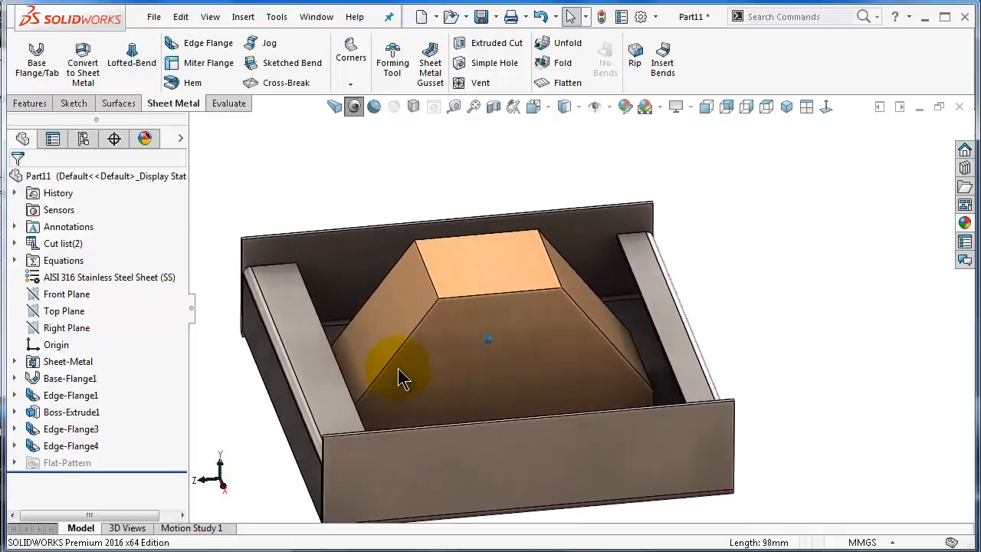
Edit the first wall's edge flange, replacing its angle reference with the block's adjacent sloped face so the flange is parallel to it
click(93, 429)
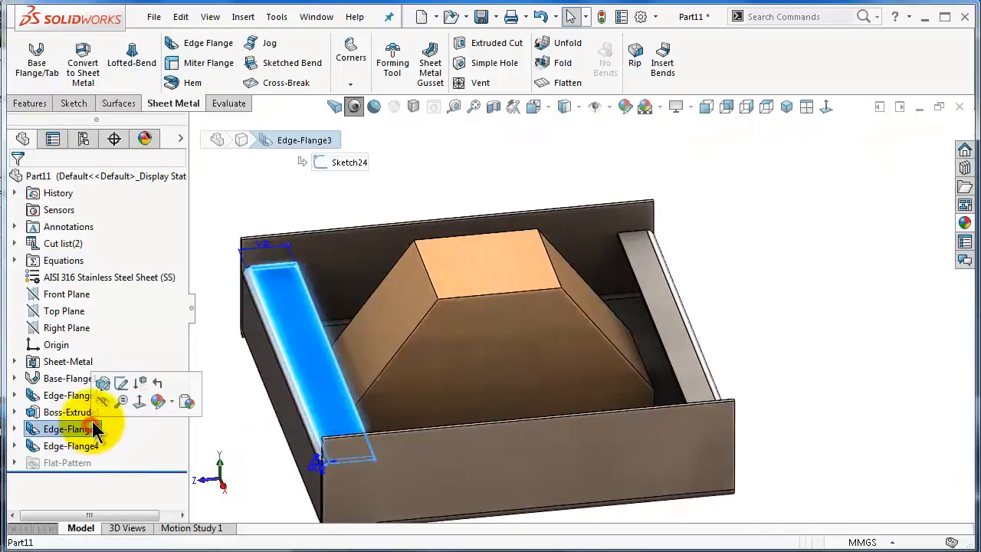
click(101, 383)
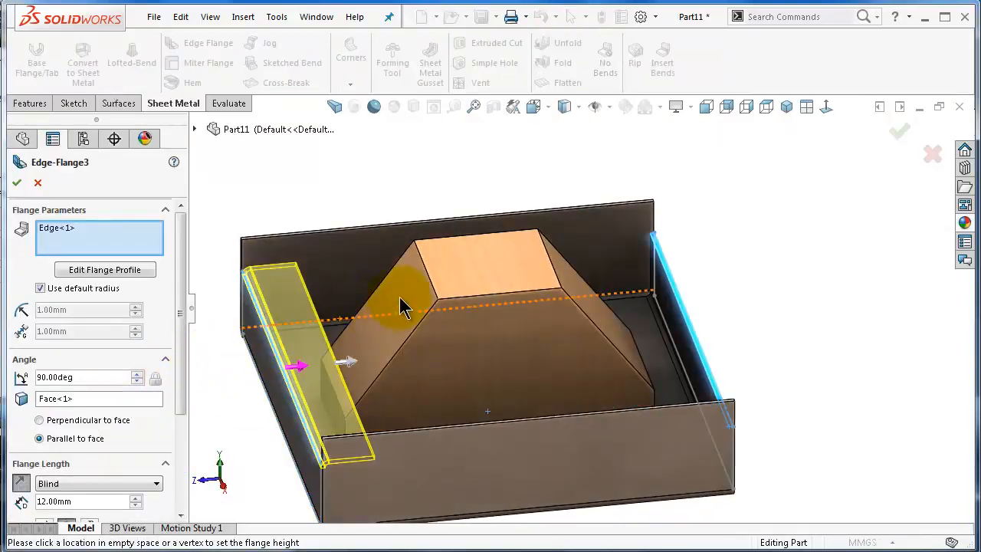
click(102, 398)
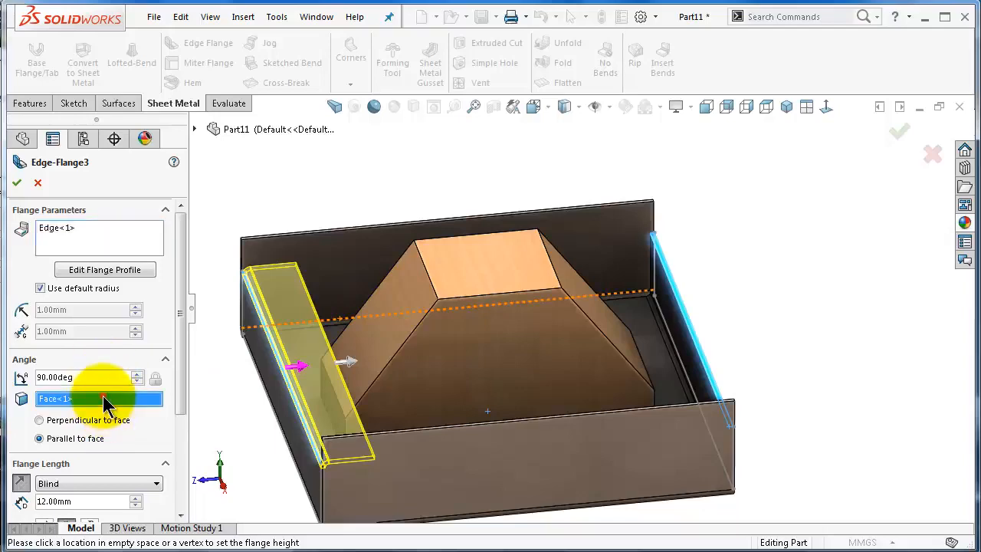
click(404, 298)
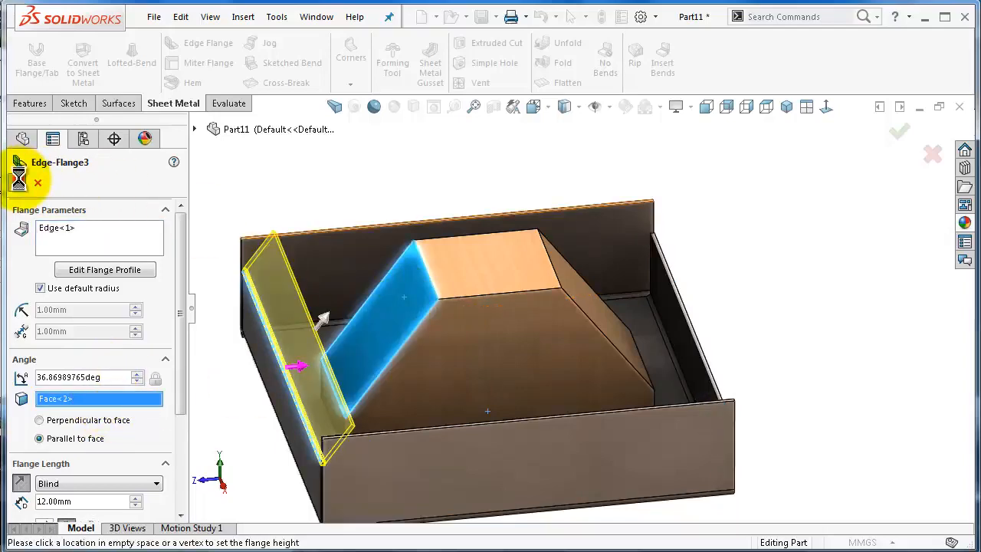